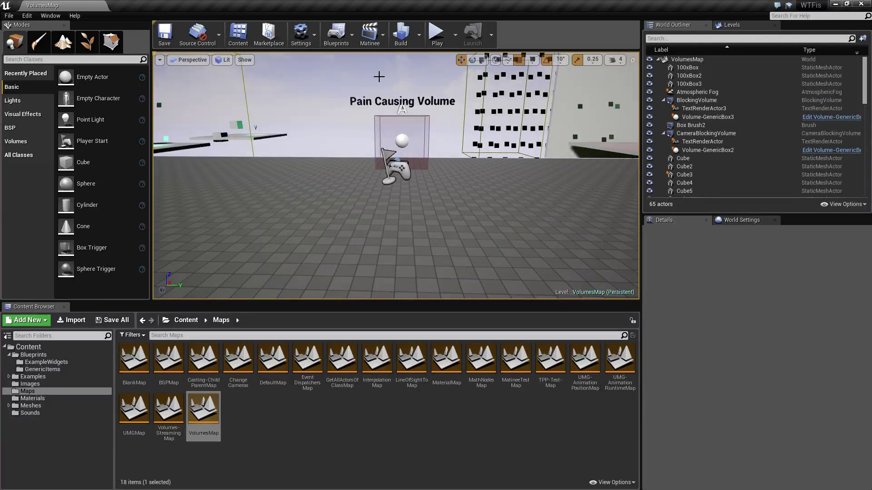
- Select the PainCausingVolume, reset its Pain Interval to the default 1.0 and enable Entry Pain
{"action": "left_click", "coordinate": [411, 119]}
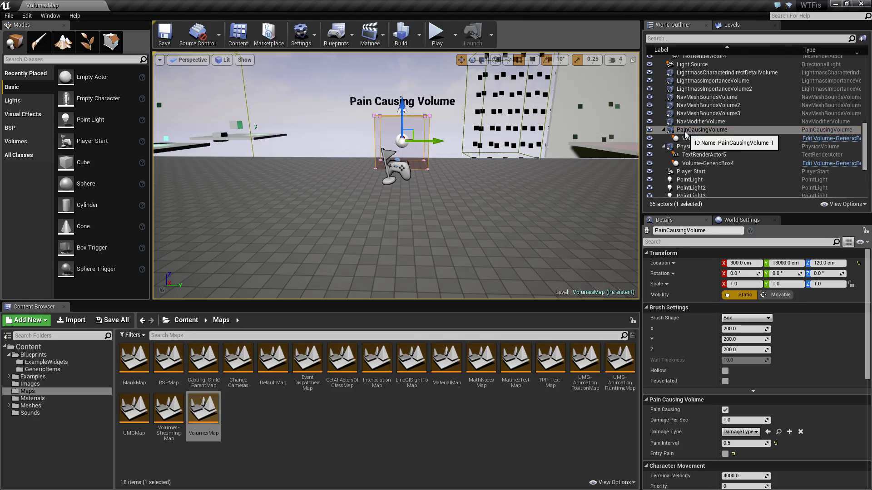
{"action": "left_click", "coordinate": [775, 444]}
{"action": "left_click", "coordinate": [732, 454]}
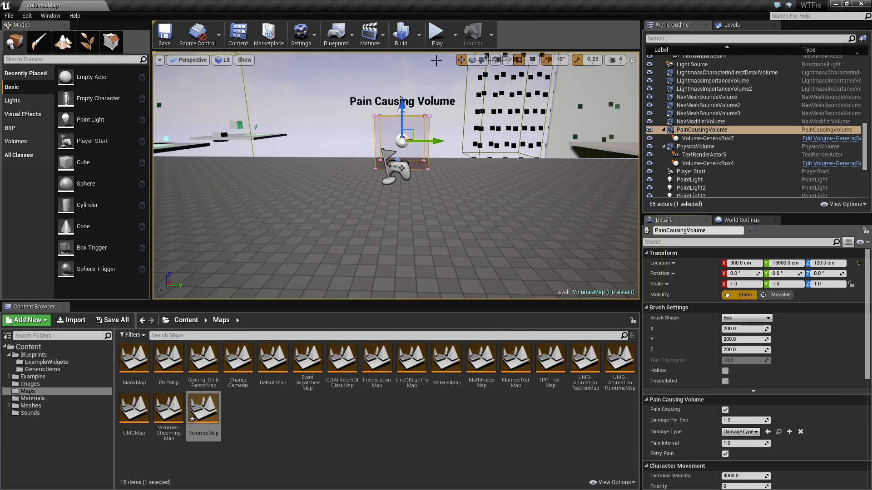
- Play-test the level by walking the character into and out of the pain causing volume, and end the session
{"action": "left_click", "coordinate": [437, 34]}
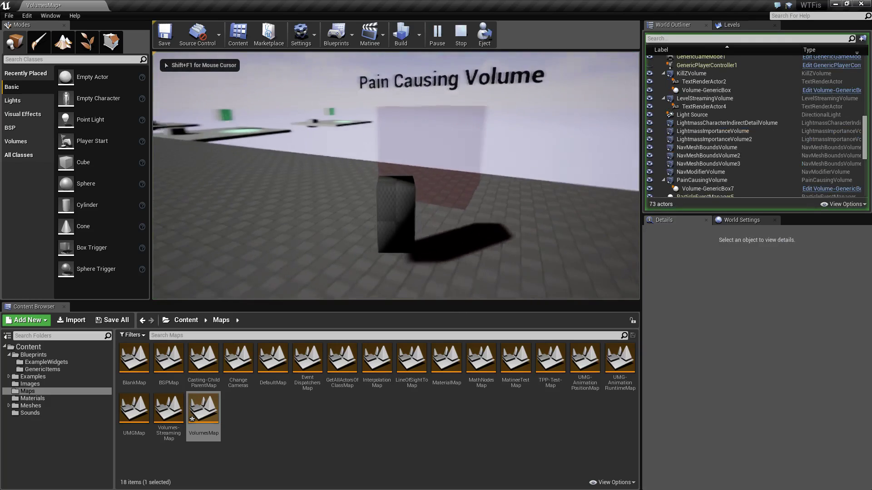
{"action": "key", "text": "w"}
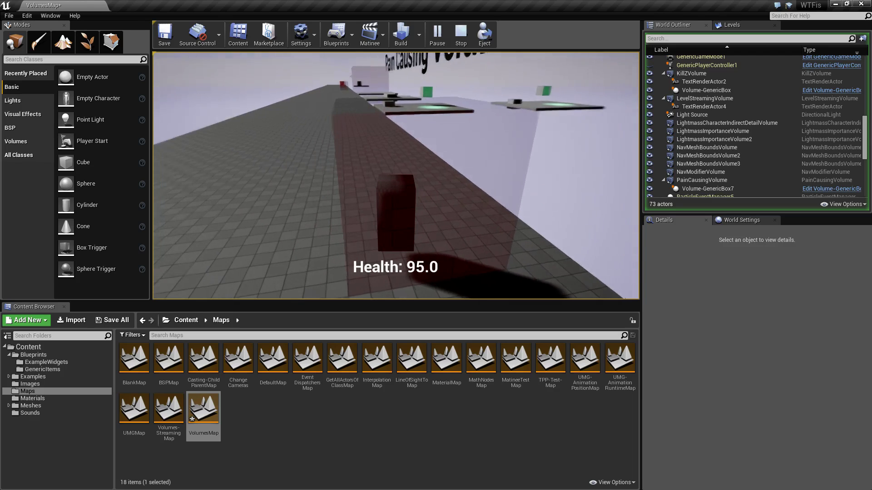
{"action": "key", "text": "a"}
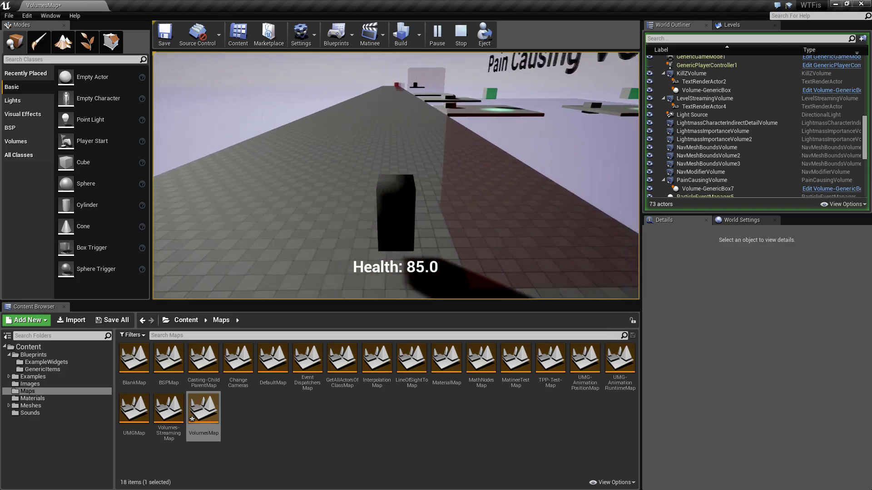
{"action": "key", "text": "s"}
{"action": "key", "text": "shift+F1"}
{"action": "key", "text": "Escape"}
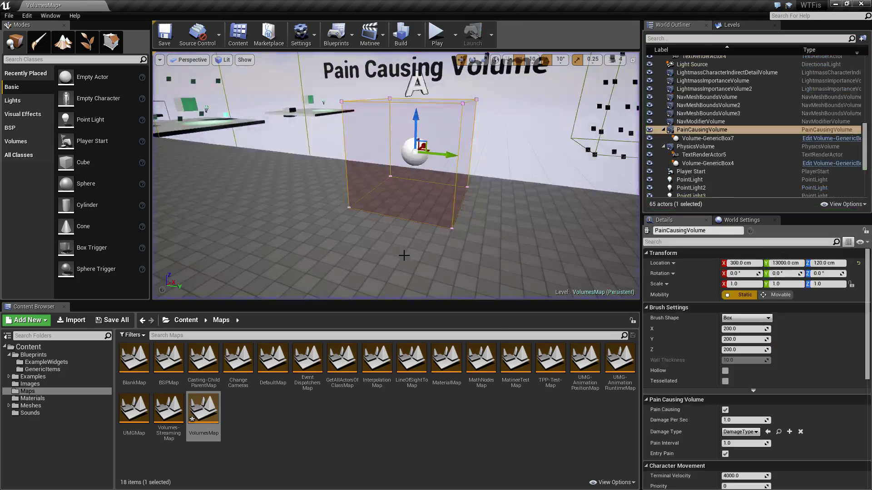
- Examine the PainCausingVolume's brush shape options and its attached Volume-GenericBox7, and clear the selection
{"action": "right_click_drag", "start_coordinate": [480, 281], "coordinate": [520, 235]}
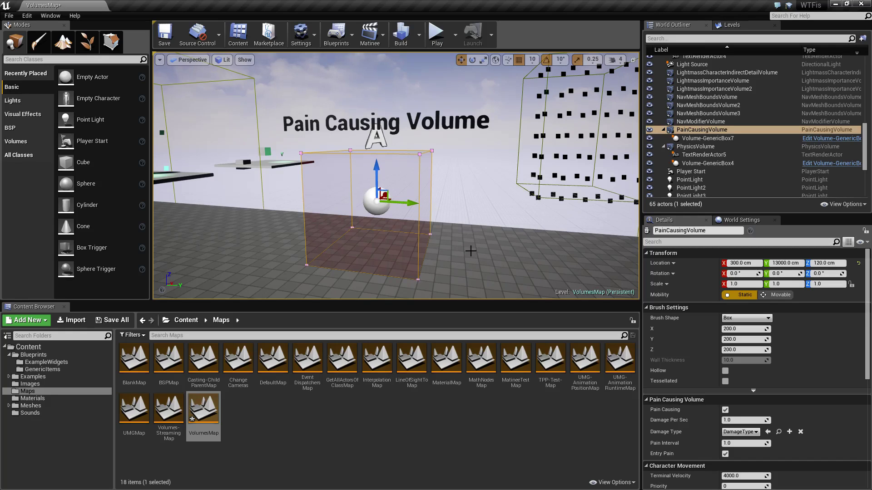
{"action": "left_click", "coordinate": [706, 130]}
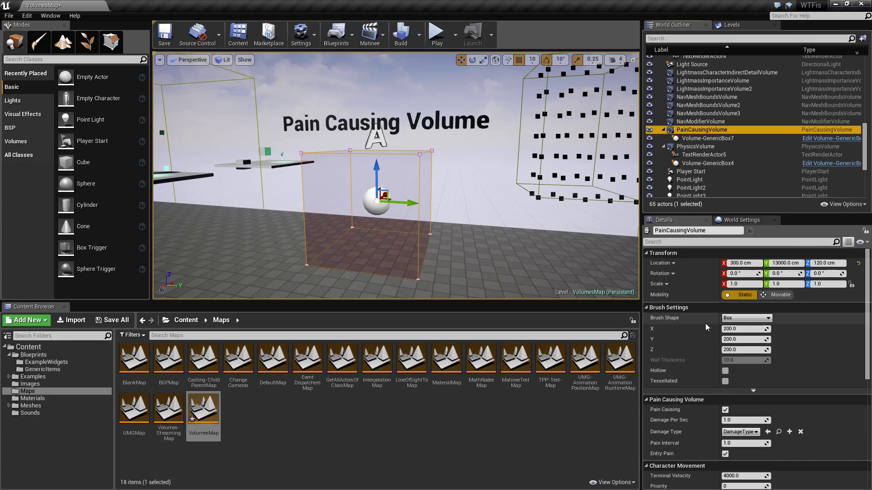
{"action": "left_click", "coordinate": [747, 319]}
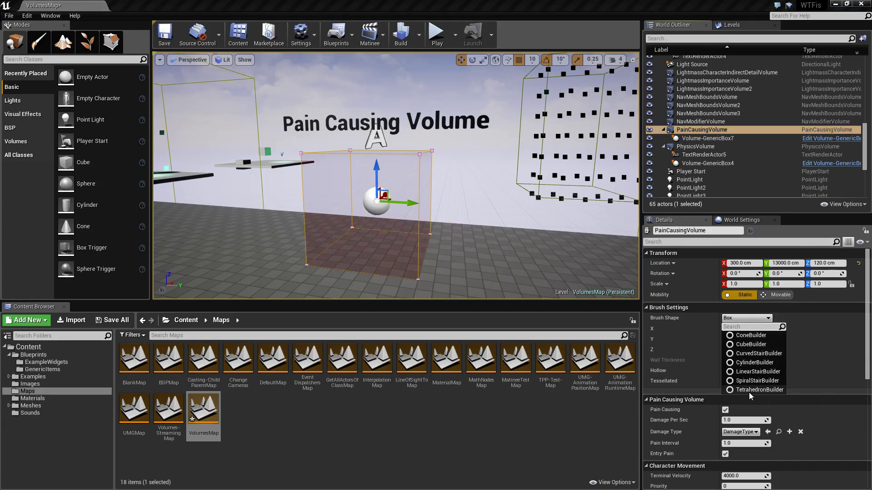
{"action": "left_click", "coordinate": [821, 341]}
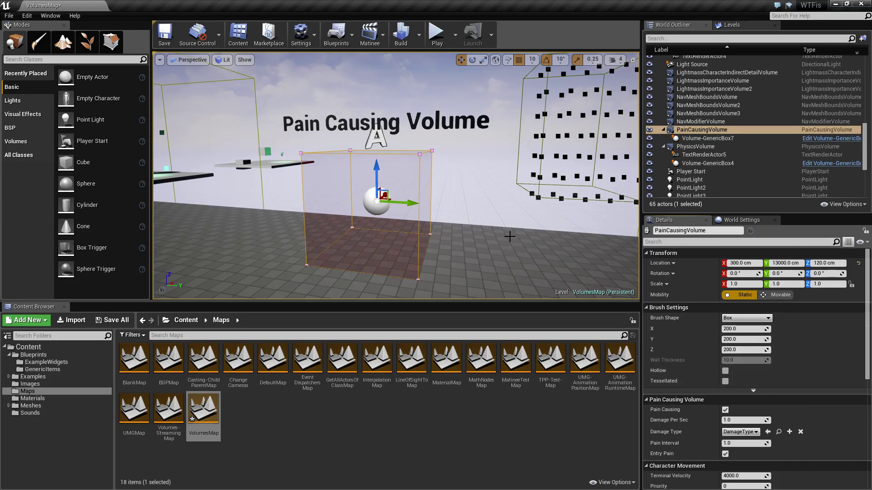
{"action": "right_click_drag", "start_coordinate": [511, 236], "coordinate": [504, 240]}
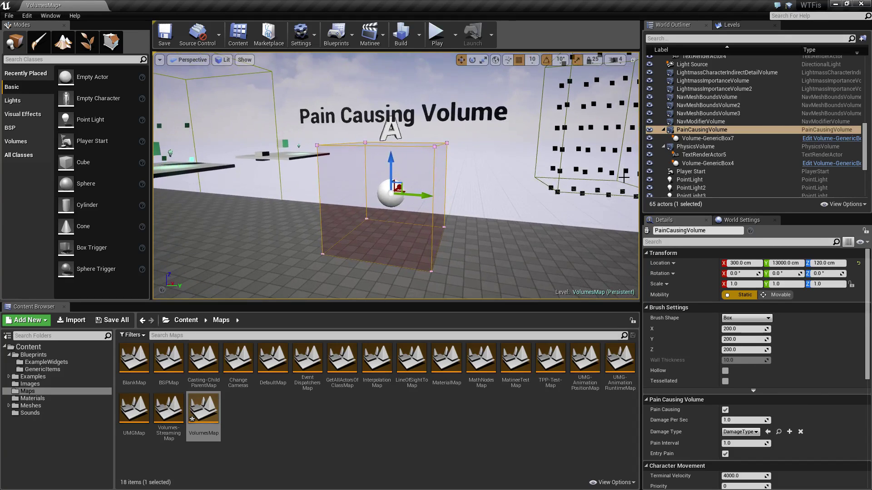
{"action": "left_click", "coordinate": [699, 139]}
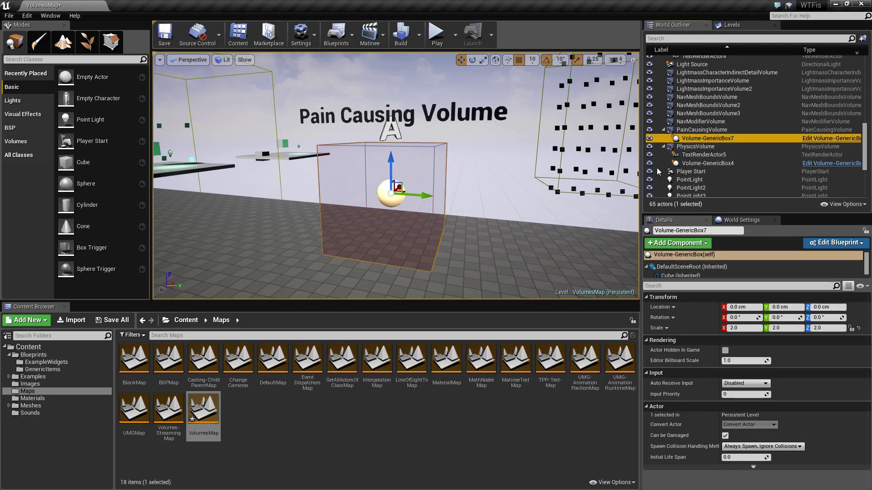
{"action": "left_click", "coordinate": [702, 130]}
{"action": "right_click_drag", "start_coordinate": [515, 204], "coordinate": [534, 185]}
{"action": "key", "text": "Escape"}
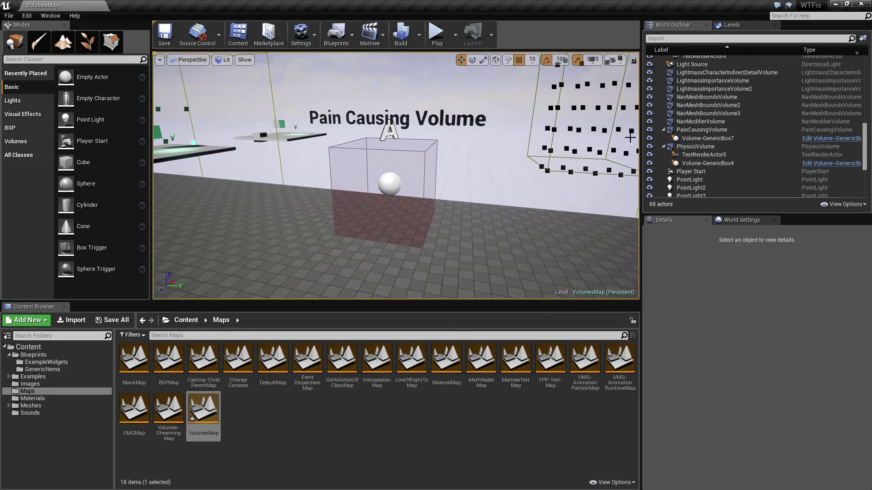
- Set the PainCausingVolume's Damage Per Sec to 5
{"action": "left_click", "coordinate": [702, 130]}
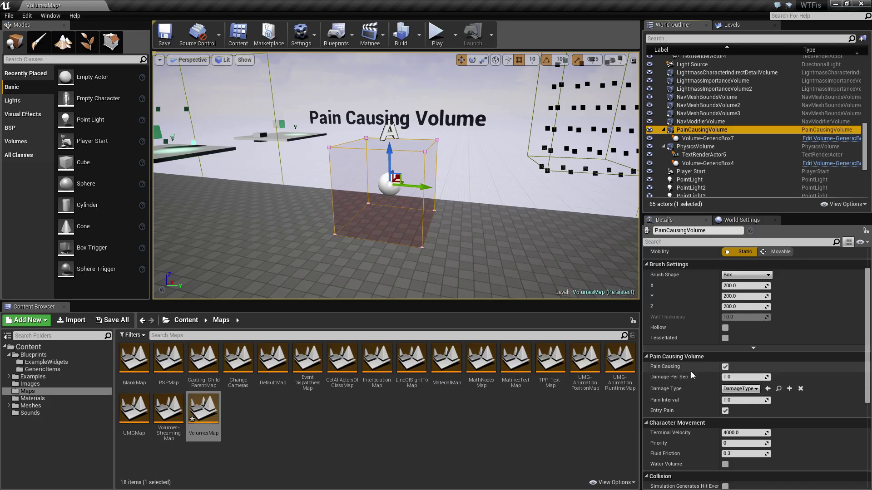
{"action": "left_click", "coordinate": [725, 367]}
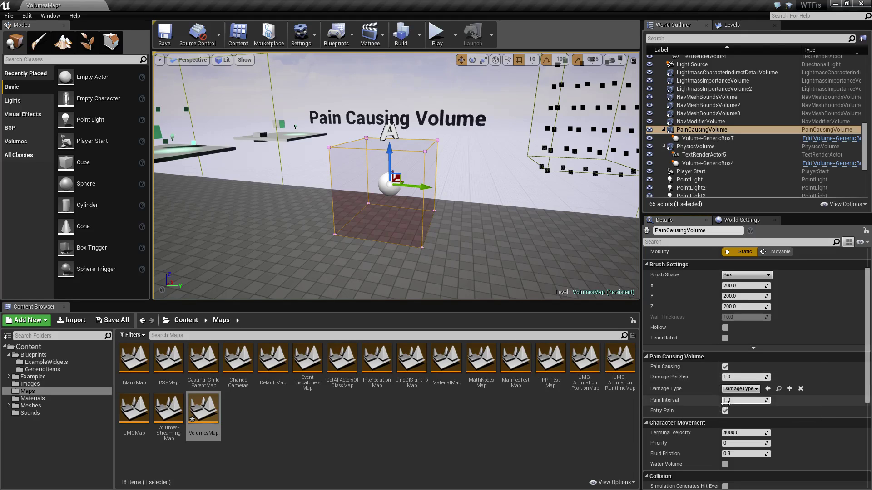
{"action": "left_click", "coordinate": [735, 377]}
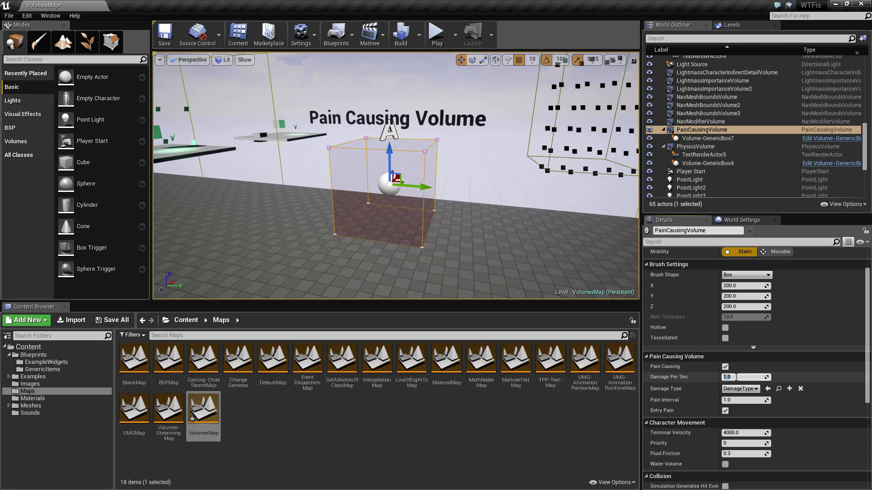
{"action": "left_click", "coordinate": [739, 400]}
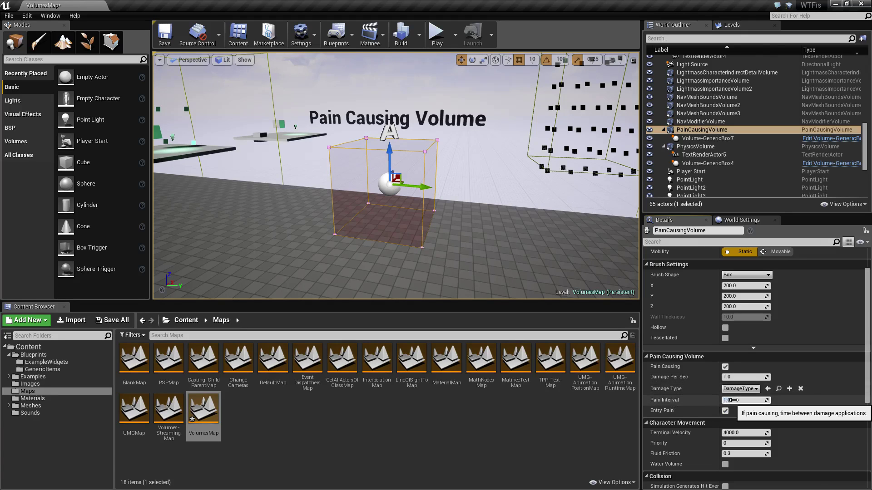
{"action": "left_click", "coordinate": [727, 377]}
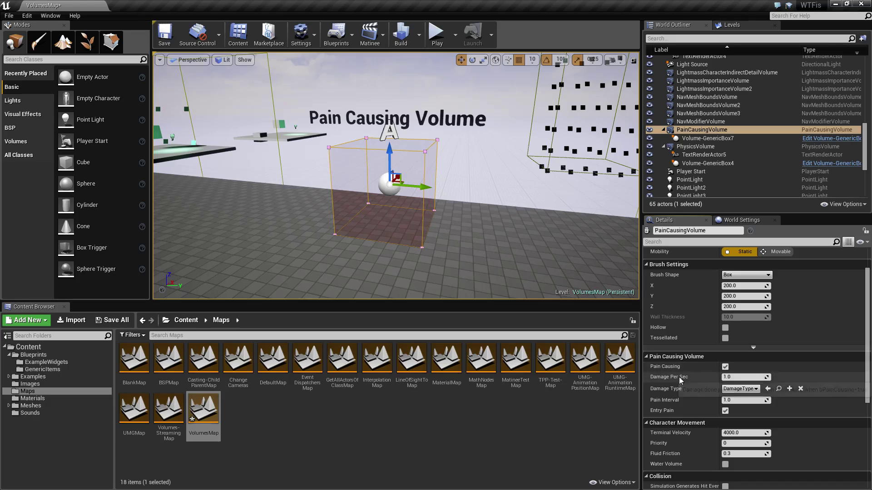
{"action": "left_click", "coordinate": [740, 378]}
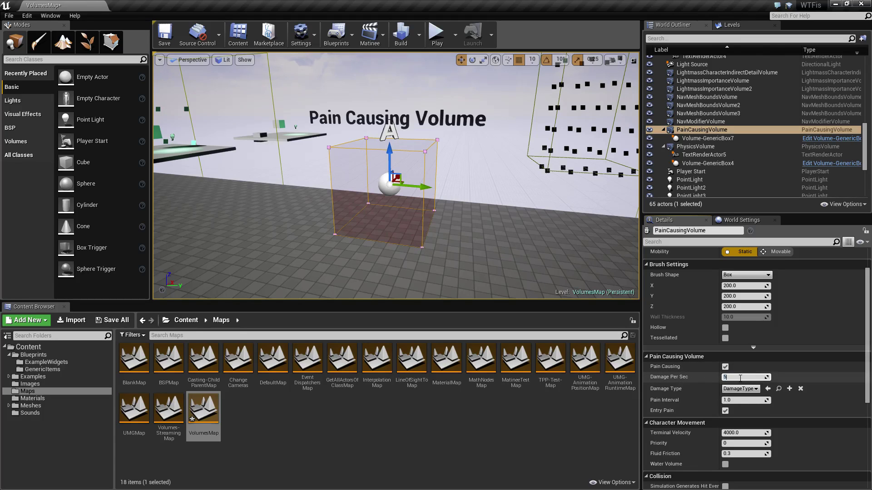
{"action": "type", "text": "5"}
{"action": "key", "text": "Return"}
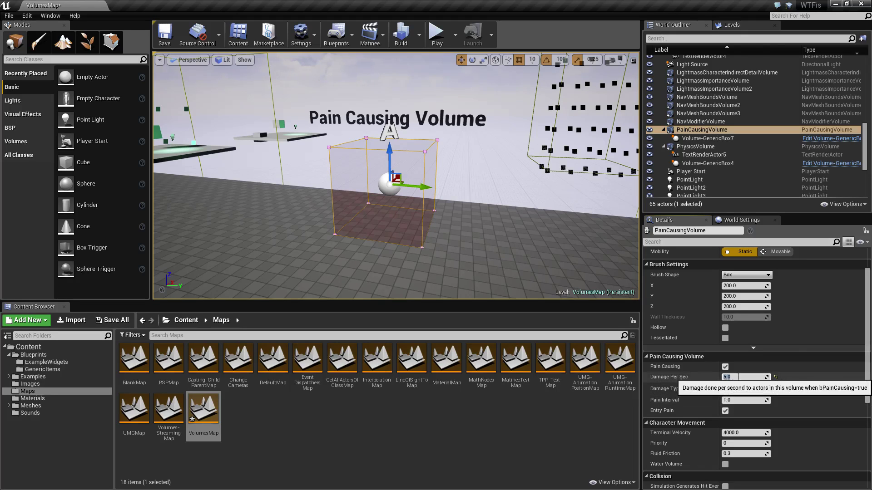
- Set the PainCausingVolume's Pain Interval to 2 and keep the volume selected
{"action": "left_click", "coordinate": [736, 399]}
{"action": "left_click", "coordinate": [736, 400]}
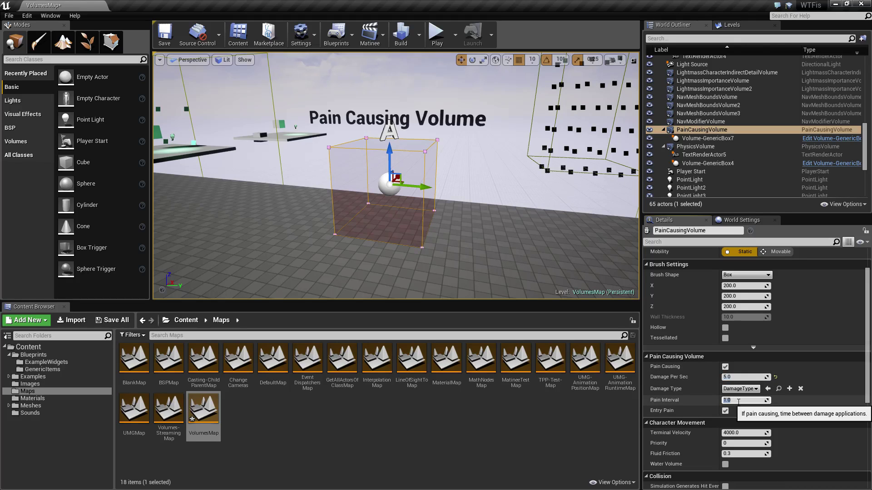
{"action": "type", "text": "2"}
{"action": "left_click", "coordinate": [563, 250]}
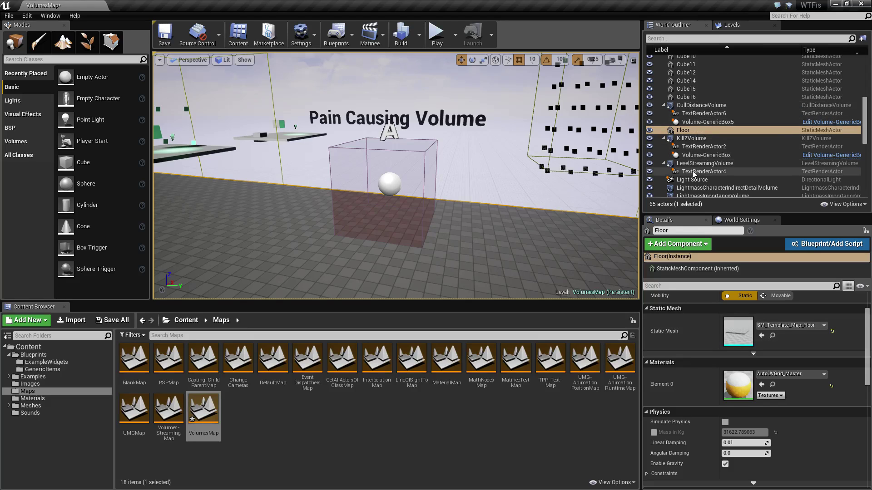
{"action": "scroll", "coordinate": [700, 179], "scroll_direction": "down", "scroll_amount": 2}
{"action": "scroll", "coordinate": [701, 180], "scroll_direction": "down", "scroll_amount": 4}
{"action": "left_click", "coordinate": [694, 158]}
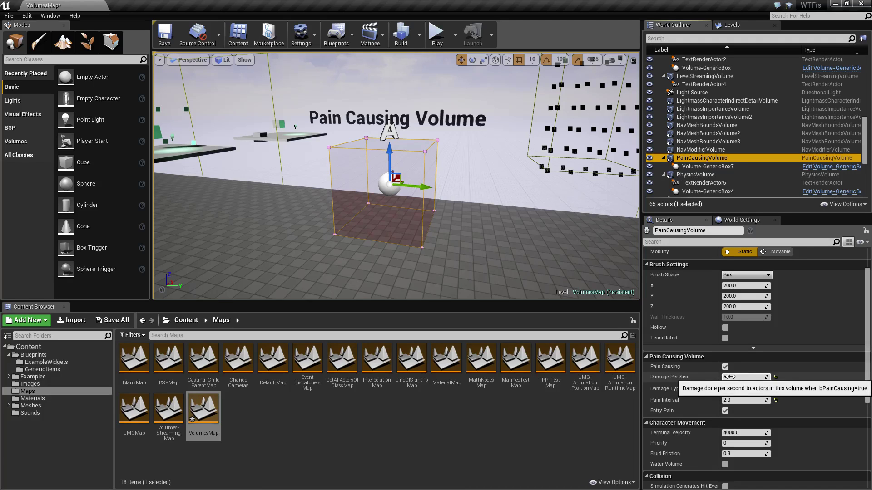
- Play-test the 2-second pain interval by moving the character in and out of the volume repeatedly, and stop playing
{"action": "left_click", "coordinate": [438, 39]}
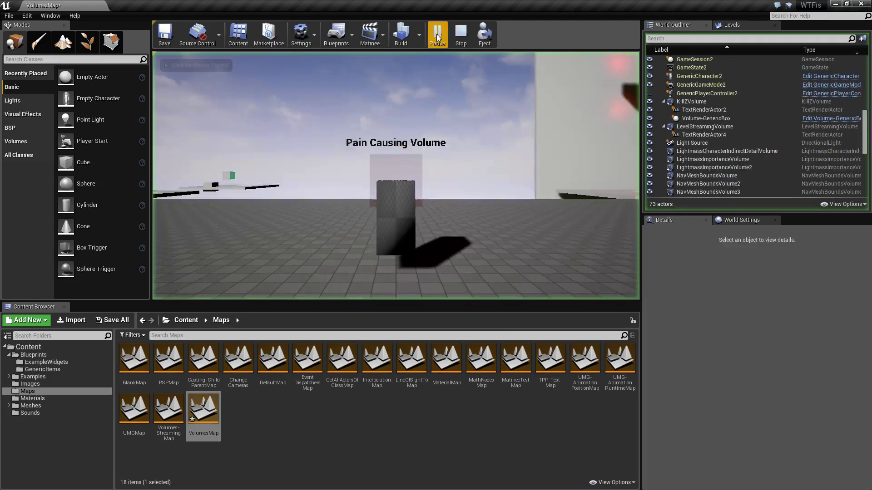
{"action": "left_click", "coordinate": [427, 90]}
{"action": "key", "text": "w"}
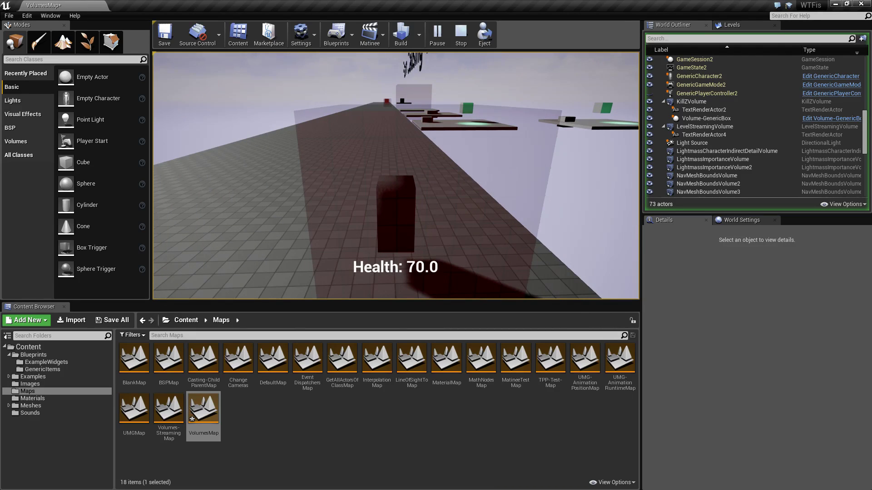
{"action": "key", "text": "a"}
{"action": "key", "text": "d"}
{"action": "key", "text": "a"}
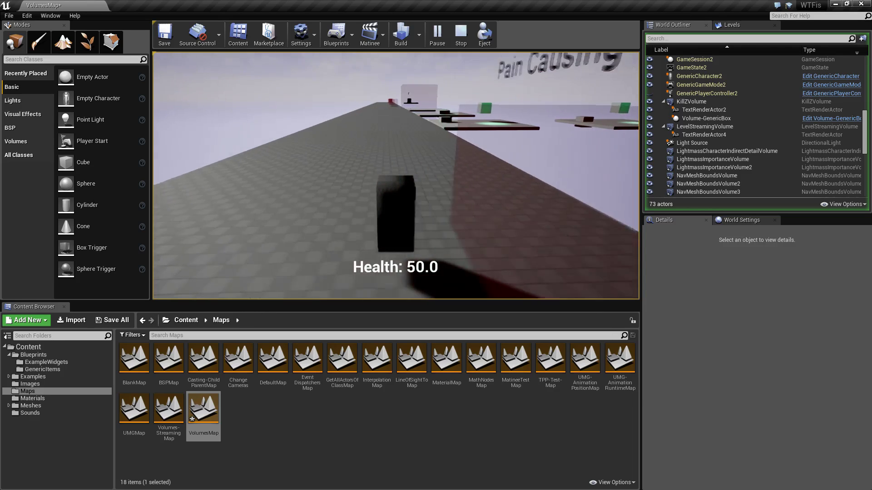
{"action": "key", "text": "Escape"}
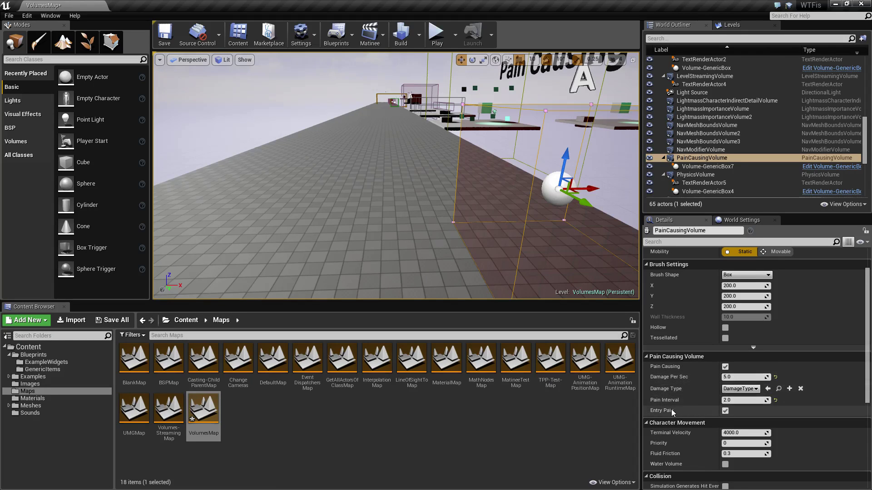
- Set the PainCausingVolume's Pain Interval to 5
{"action": "mouse_move", "coordinate": [670, 409]}
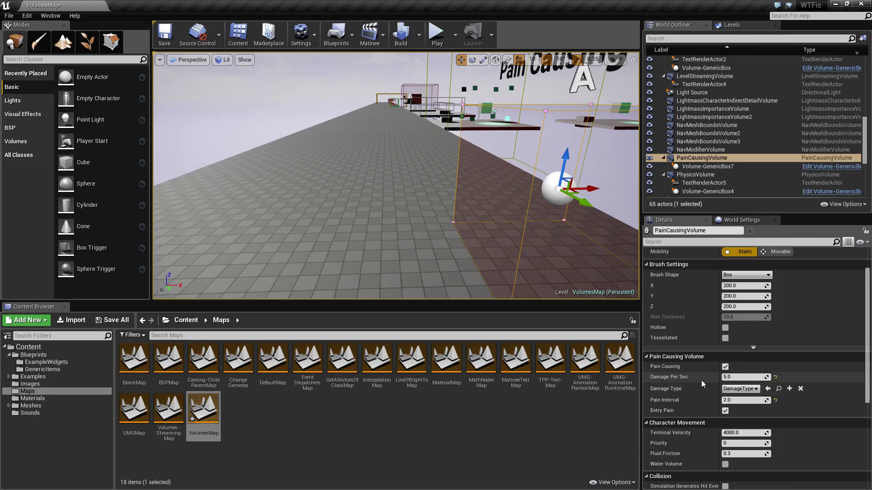
{"action": "left_click", "coordinate": [742, 376]}
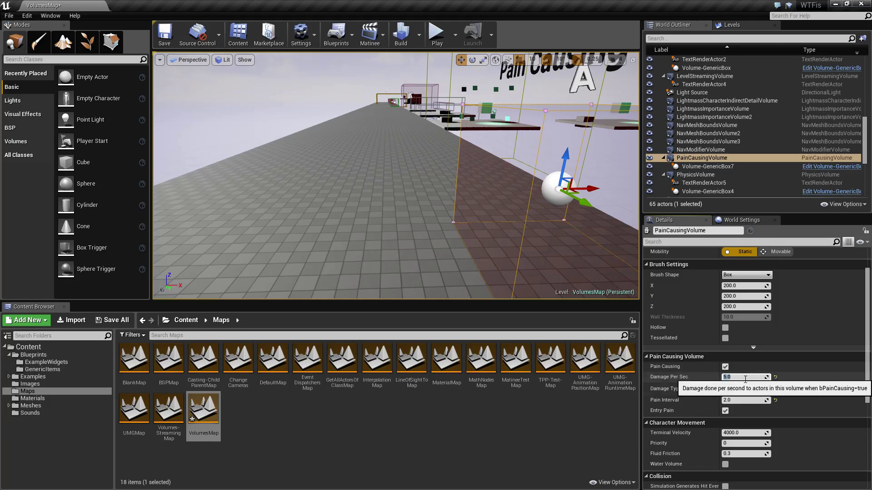
{"action": "left_click", "coordinate": [741, 402]}
{"action": "type", "text": "5"}
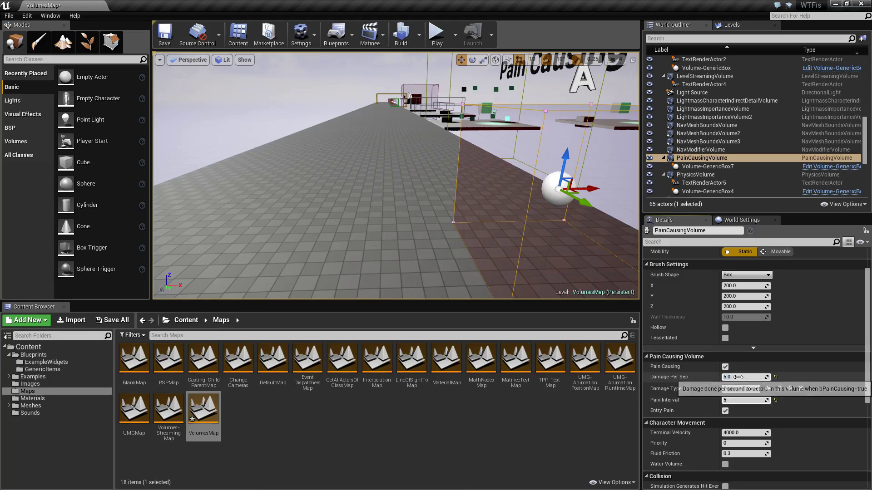
{"action": "left_click", "coordinate": [739, 377]}
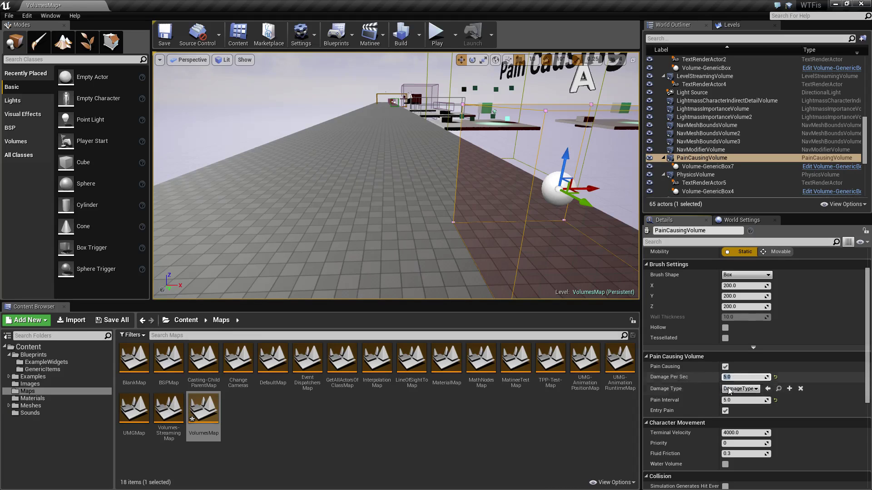
{"action": "left_click", "coordinate": [737, 401]}
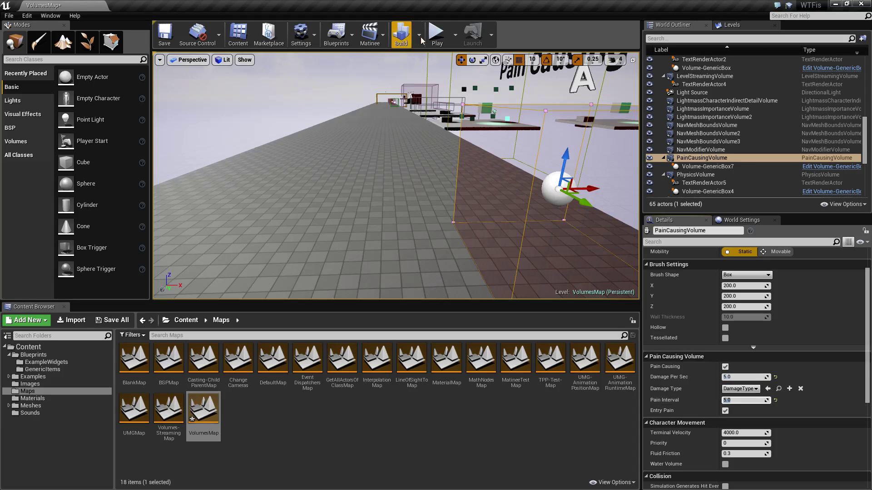
- Play-test the 5-second pain interval by walking the character into the volume, stop playing and return to its Damage Per Sec setting
{"action": "left_click", "coordinate": [437, 34]}
{"action": "key", "text": "w"}
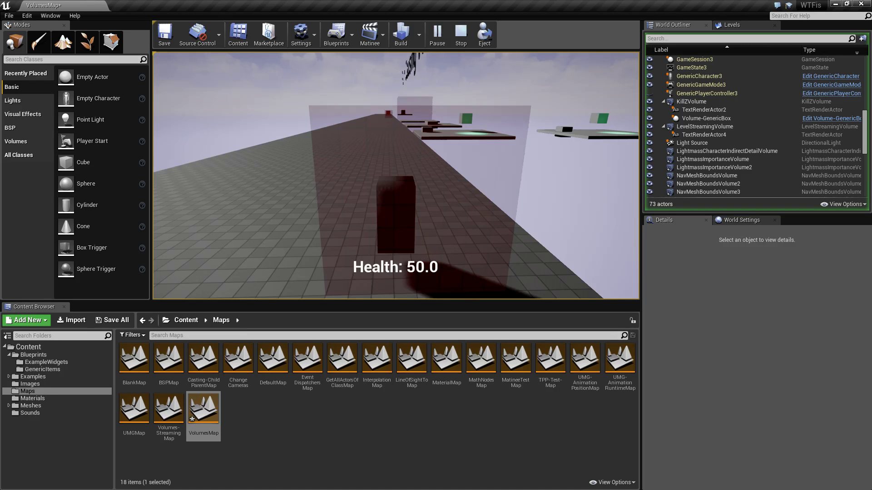
{"action": "key", "text": "Escape"}
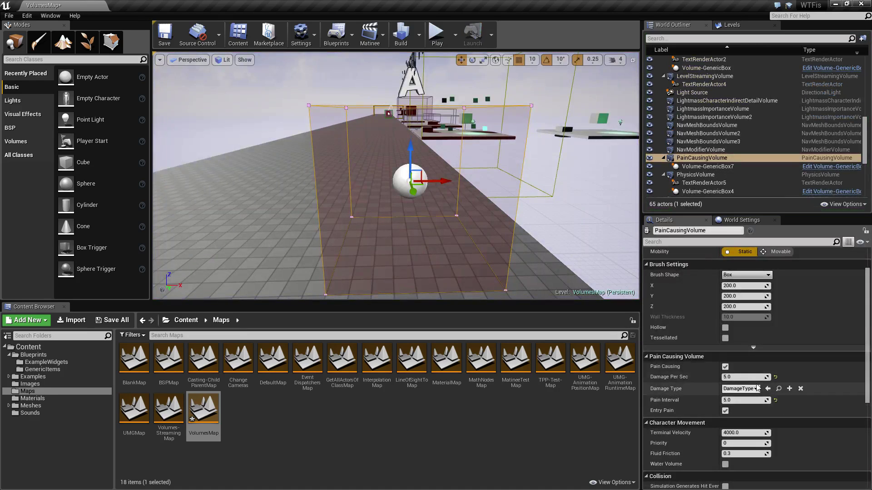
{"action": "left_click", "coordinate": [745, 377]}
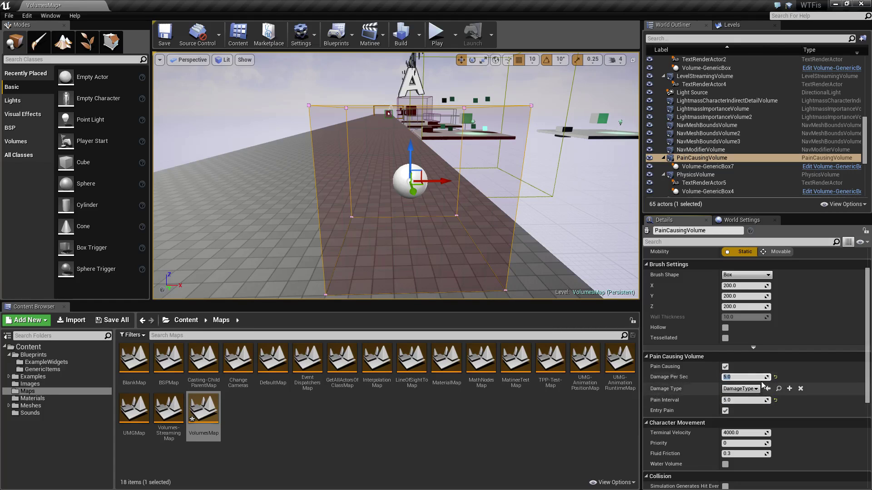
- Examine the PainCausingVolume's Damage Per Sec, Entry Pain and the options offered for its Damage Type
{"action": "left_click", "coordinate": [727, 377]}
{"action": "left_click", "coordinate": [726, 377]}
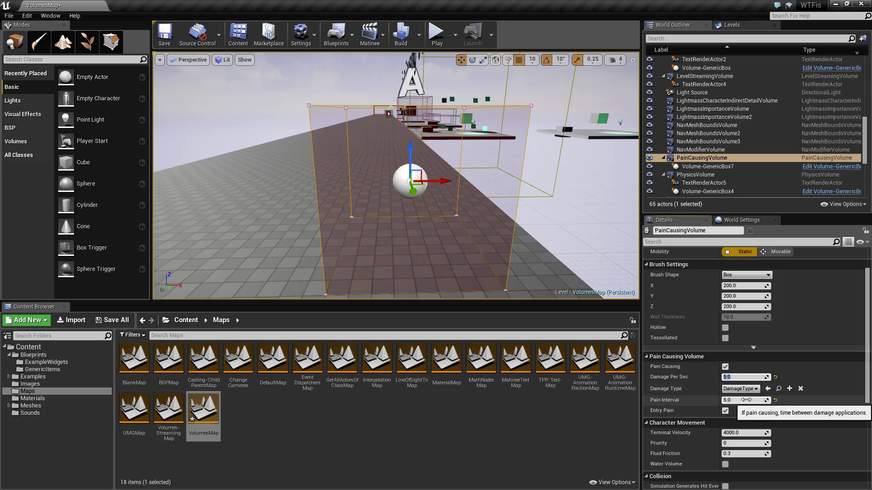
{"action": "left_click", "coordinate": [726, 411]}
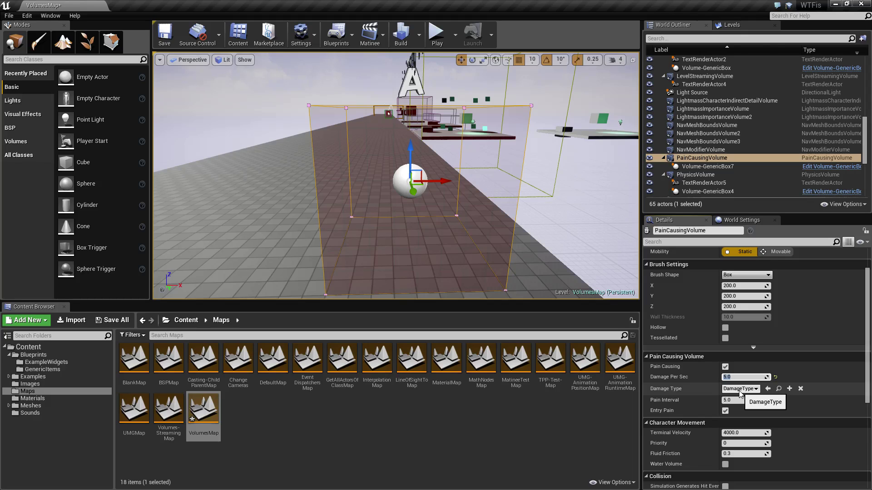
{"action": "left_click", "coordinate": [739, 389]}
{"action": "left_click", "coordinate": [741, 389]}
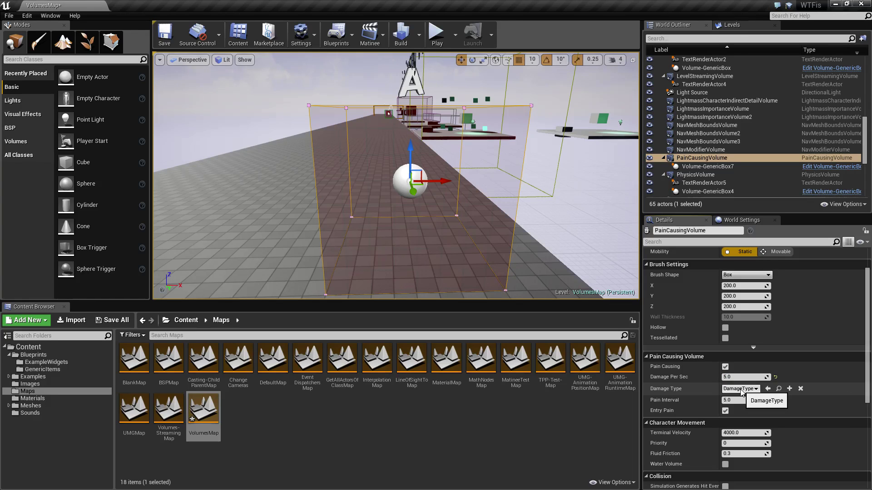
{"action": "left_click", "coordinate": [740, 389]}
{"action": "left_click", "coordinate": [740, 390]}
{"action": "left_click", "coordinate": [741, 390]}
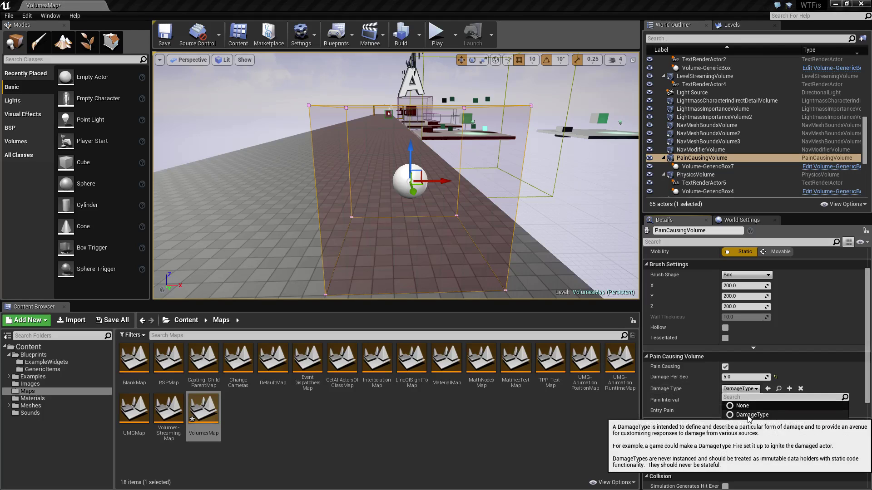
{"action": "left_click", "coordinate": [747, 416]}
{"action": "left_click", "coordinate": [741, 390]}
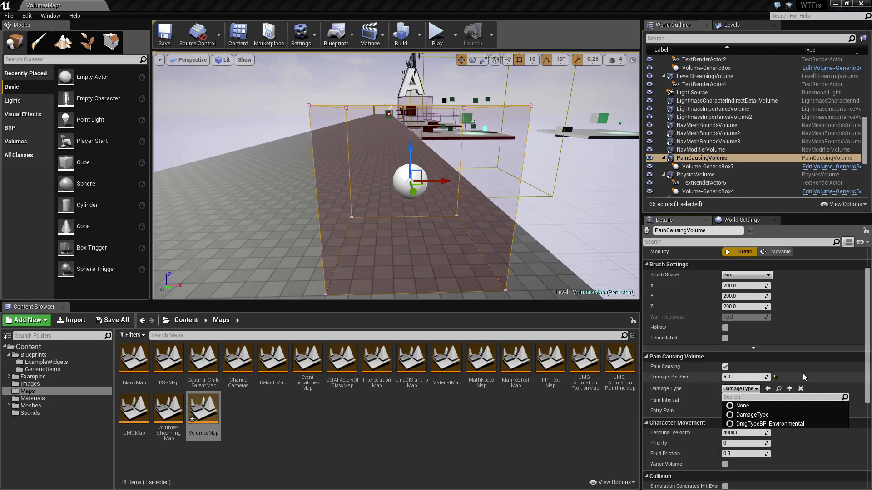
{"action": "left_click", "coordinate": [758, 390]}
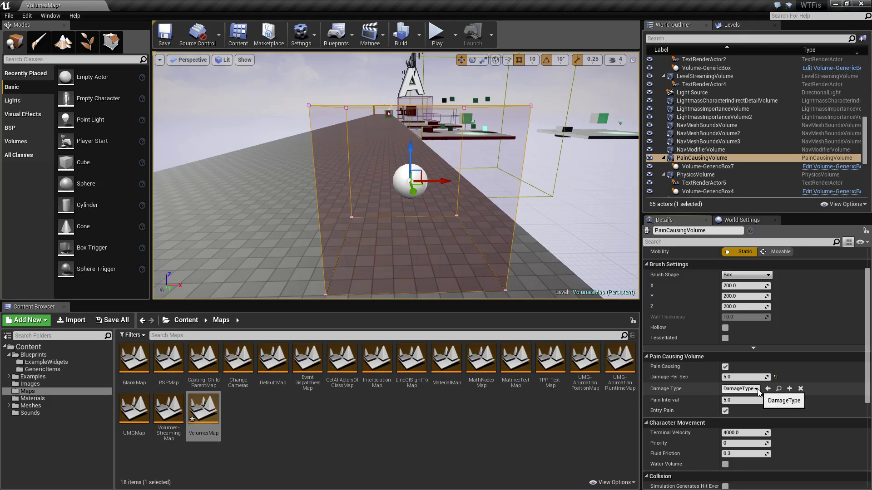
- Open the GenericCharacter blueprint from the Blueprints > GenericItems folder
{"action": "left_click", "coordinate": [329, 438]}
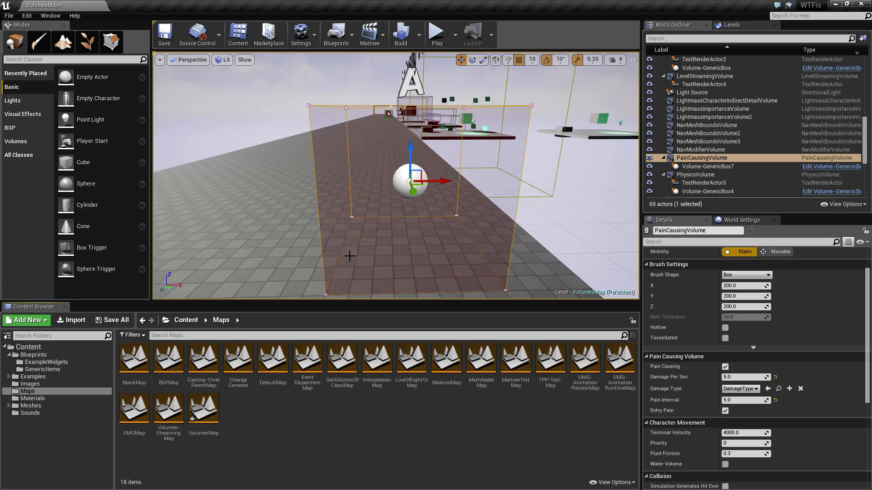
{"action": "key", "text": "a"}
{"action": "right_click_drag", "start_coordinate": [423, 233], "coordinate": [400, 240]}
{"action": "key", "text": "a"}
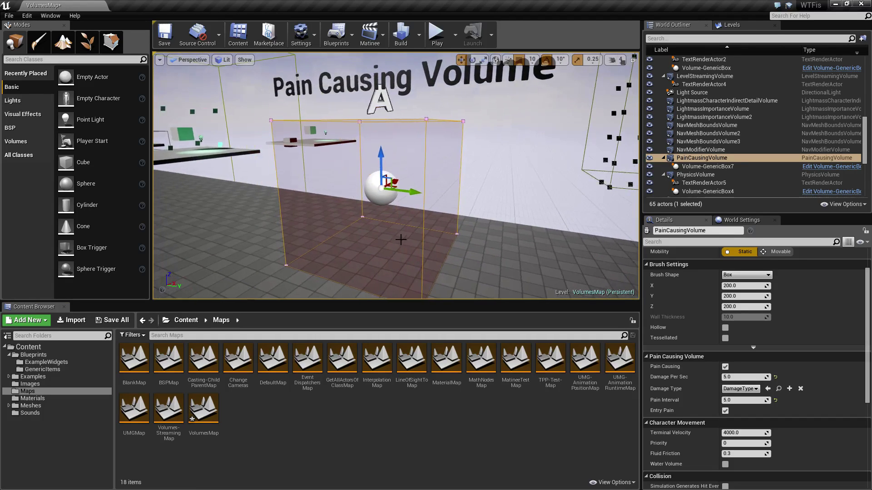
{"action": "left_click", "coordinate": [48, 370]}
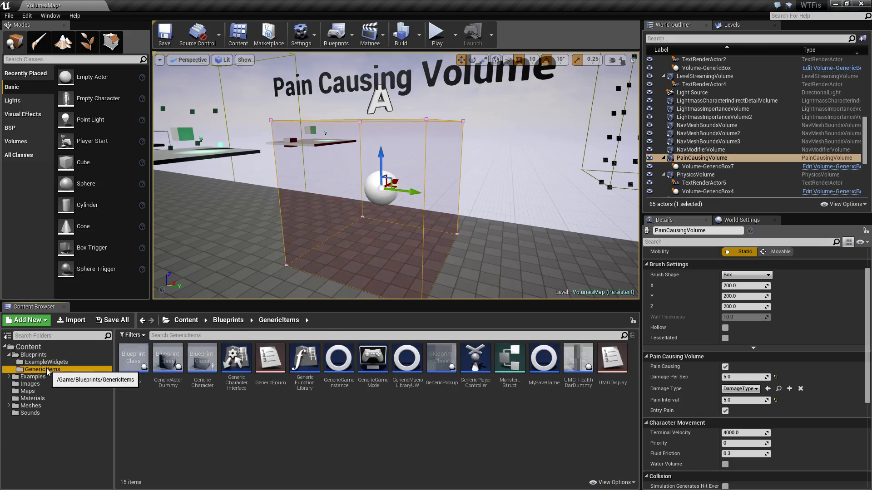
{"action": "double_click", "coordinate": [209, 367]}
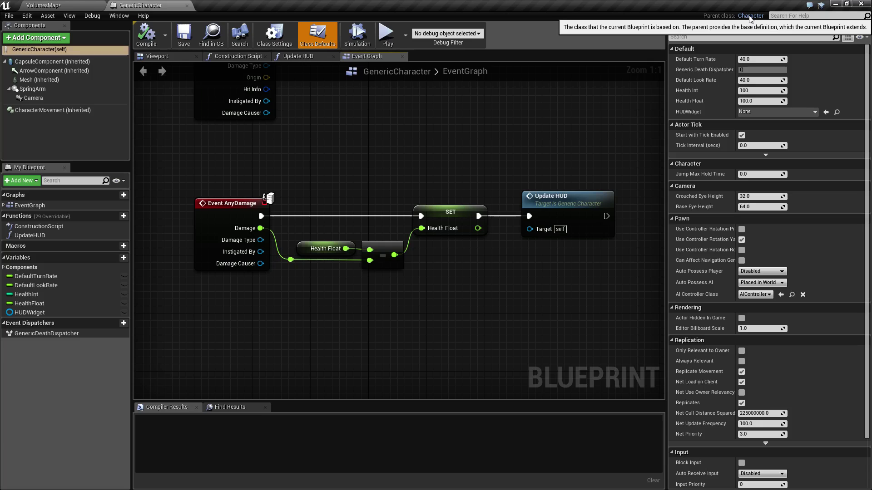
- Review the damage events in GenericCharacter's event graph and the list of functions that can be overridden
{"action": "right_click_drag", "start_coordinate": [297, 348], "coordinate": [405, 362]}
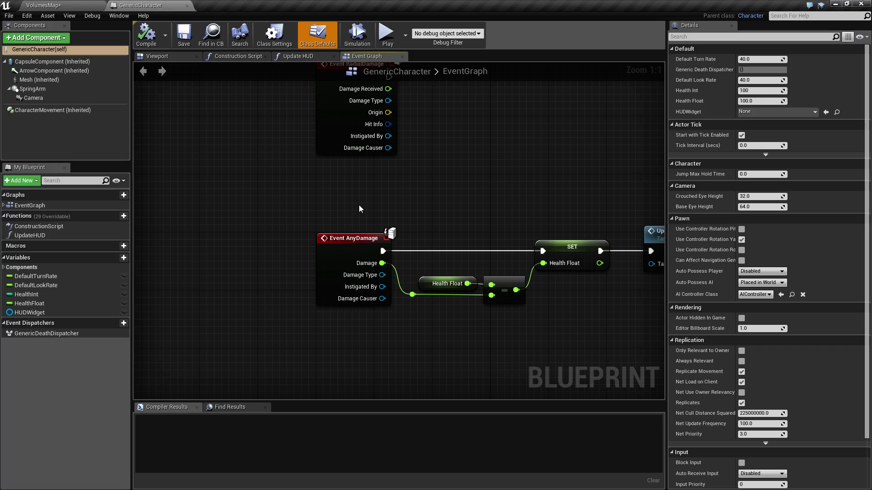
{"action": "scroll", "coordinate": [362, 204], "scroll_direction": "down", "scroll_amount": 1}
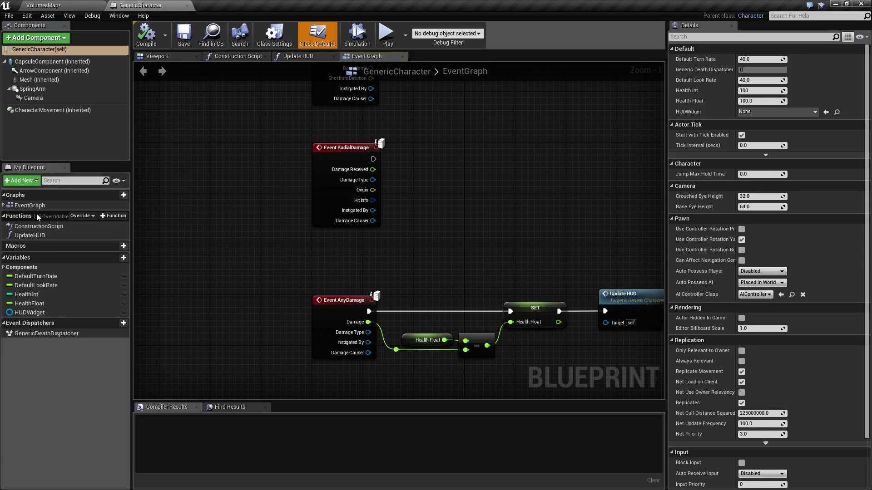
{"action": "left_click", "coordinate": [86, 217]}
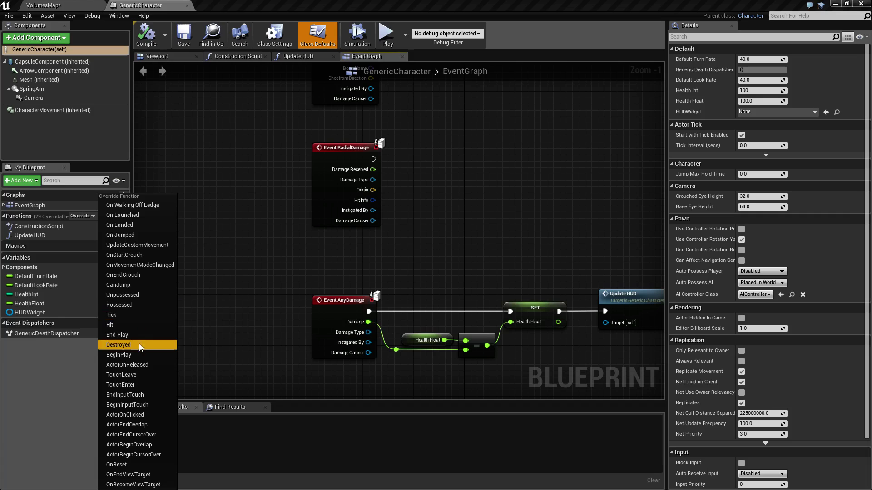
{"action": "left_click", "coordinate": [137, 314]}
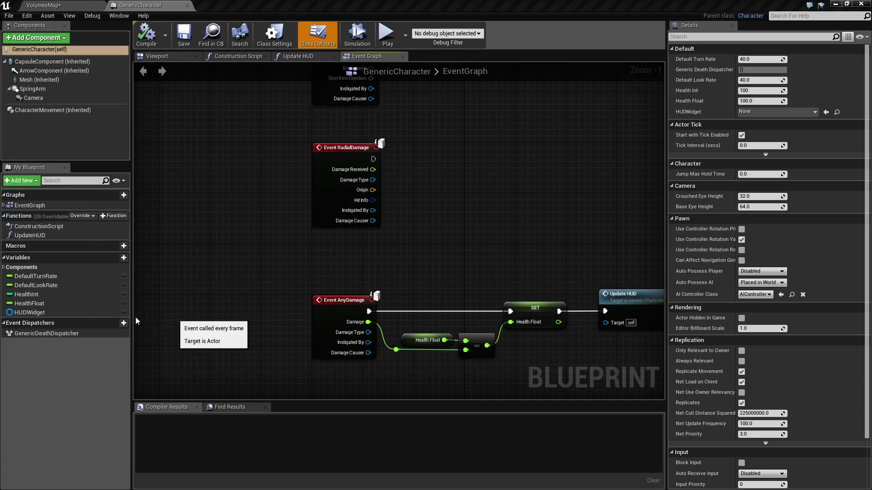
- Delete the Event AnyDamage node from the event graph, leaving the Health Float and Update HUD nodes in place
{"action": "left_click_drag", "start_coordinate": [363, 188], "coordinate": [445, 290]}
{"action": "key", "text": "Delete"}
{"action": "right_click_drag", "start_coordinate": [415, 265], "coordinate": [396, 396]}
{"action": "left_click_drag", "start_coordinate": [335, 187], "coordinate": [371, 213]}
{"action": "key", "text": "Delete"}
- Examine the Event PointDamage and Event RadialDamage nodes and their descriptions
{"action": "right_click_drag", "start_coordinate": [400, 129], "coordinate": [331, 393]}
{"action": "right_click_drag", "start_coordinate": [410, 276], "coordinate": [401, 300]}
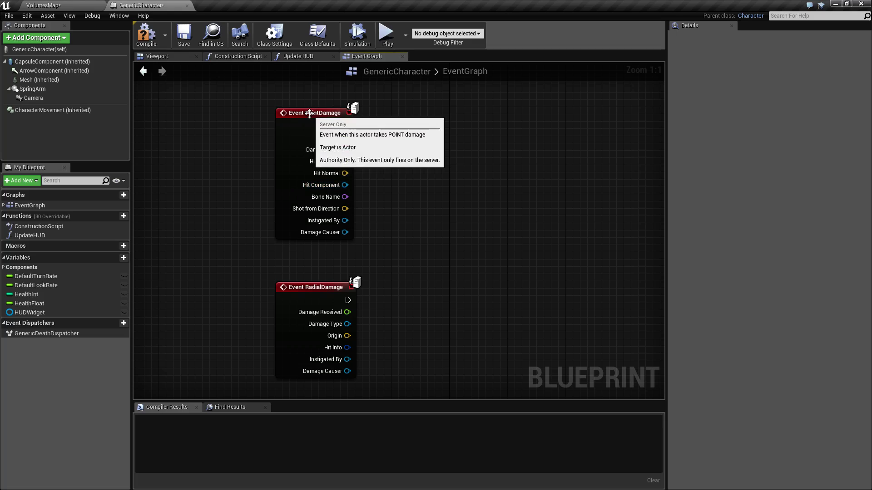
{"action": "left_click", "coordinate": [332, 113]}
{"action": "left_click", "coordinate": [320, 287]}
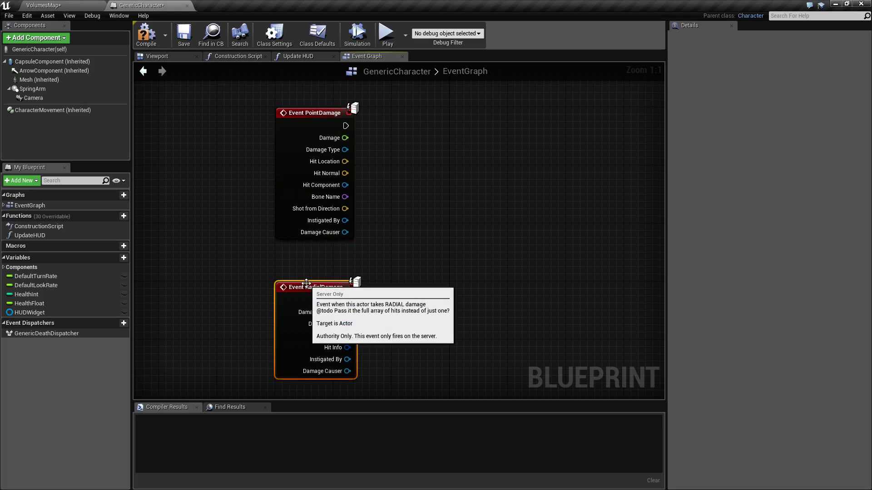
{"action": "mouse_move", "coordinate": [395, 325]}
{"action": "right_mouse_down"}
{"action": "mouse_move", "coordinate": [411, 243]}
{"action": "mouse_move", "coordinate": [411, 161]}
{"action": "right_mouse_up"}
{"action": "right_click_drag", "start_coordinate": [323, 284], "coordinate": [331, 265]}
- Override AnyDamage to add its event node and place it beneath Event RadialDamage, in front of the Health Float nodes
{"action": "left_click", "coordinate": [75, 215]}
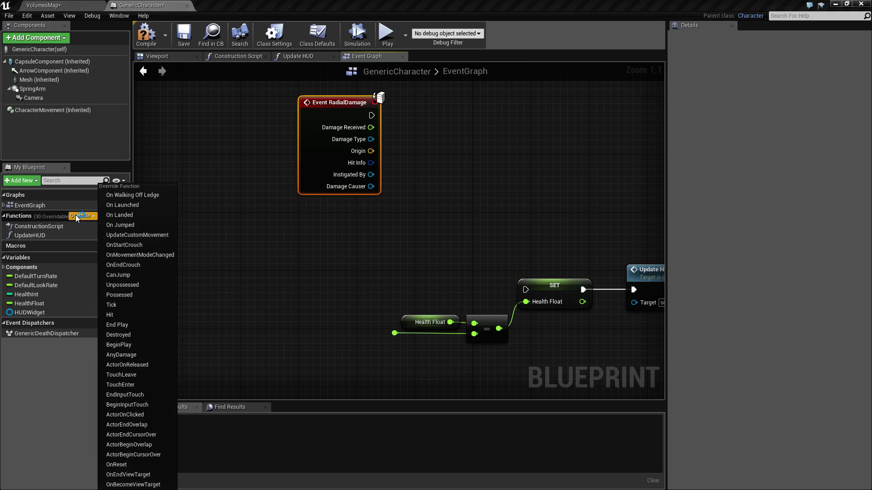
{"action": "left_click", "coordinate": [135, 355]}
{"action": "right_click_drag", "start_coordinate": [412, 225], "coordinate": [363, 326]}
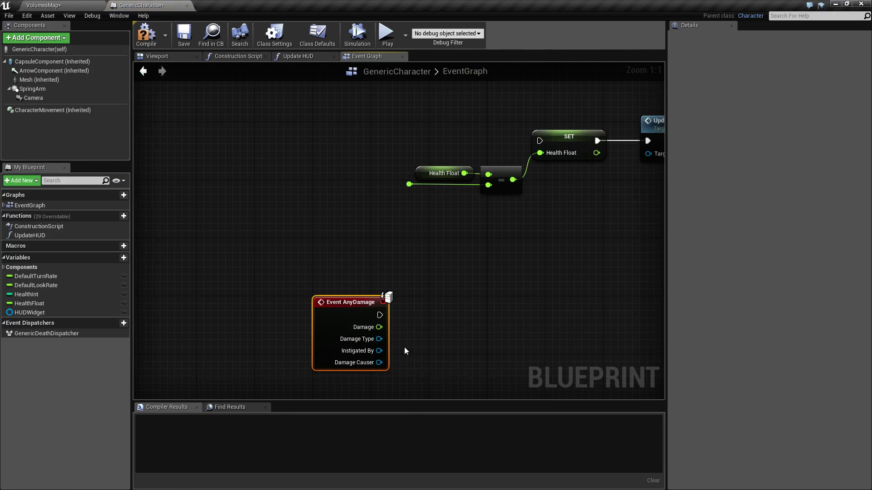
{"action": "left_click_drag", "start_coordinate": [345, 304], "coordinate": [329, 131]}
{"action": "right_click_drag", "start_coordinate": [329, 131], "coordinate": [254, 200]}
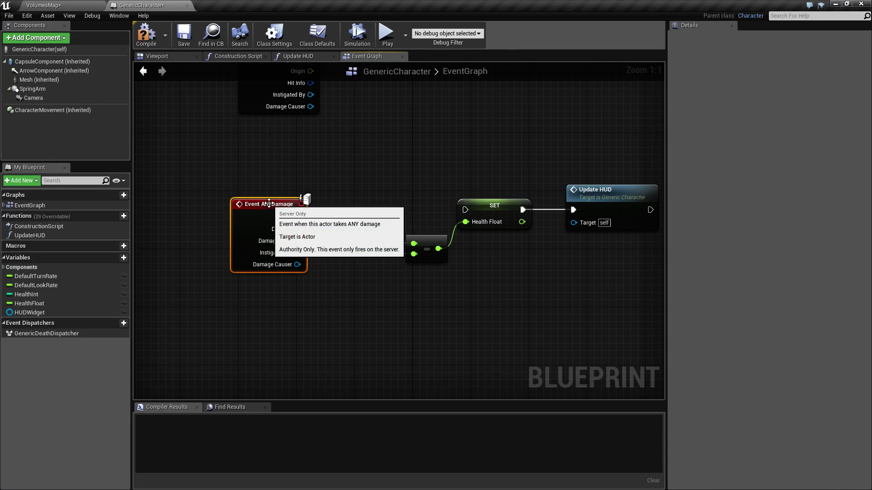
{"action": "left_click", "coordinate": [268, 187]}
{"action": "left_click", "coordinate": [274, 200]}
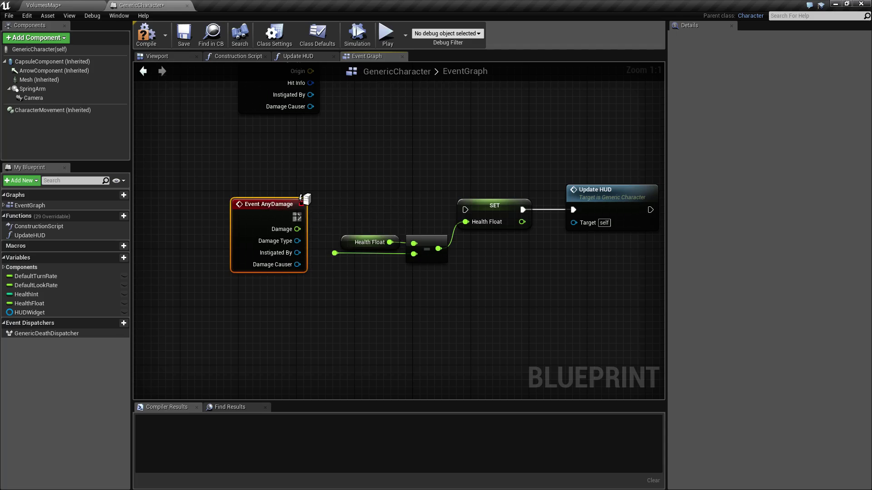
- Connect Event AnyDamage's execution output to SET Health Float and its Damage output to the reroute point feeding the subtraction
{"action": "left_click_drag", "start_coordinate": [298, 217], "coordinate": [465, 210]}
{"action": "left_click_drag", "start_coordinate": [272, 204], "coordinate": [269, 197]}
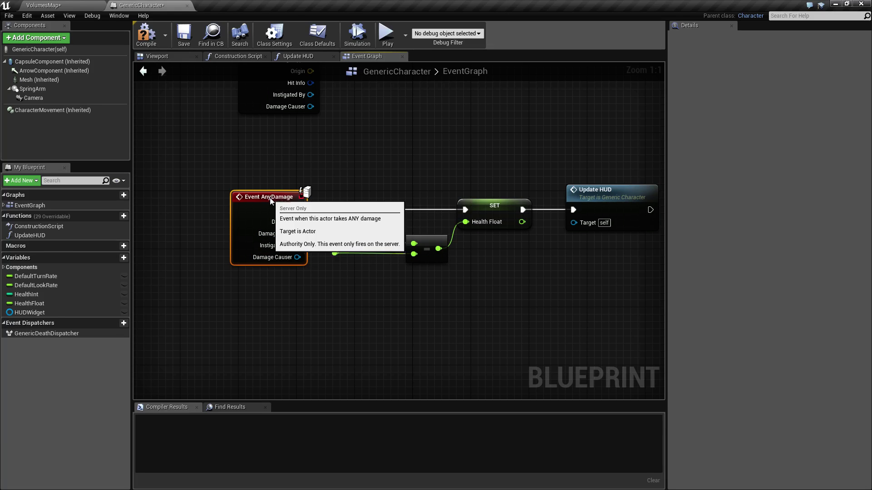
{"action": "left_click", "coordinate": [353, 282]}
{"action": "left_click_drag", "start_coordinate": [295, 222], "coordinate": [337, 255]}
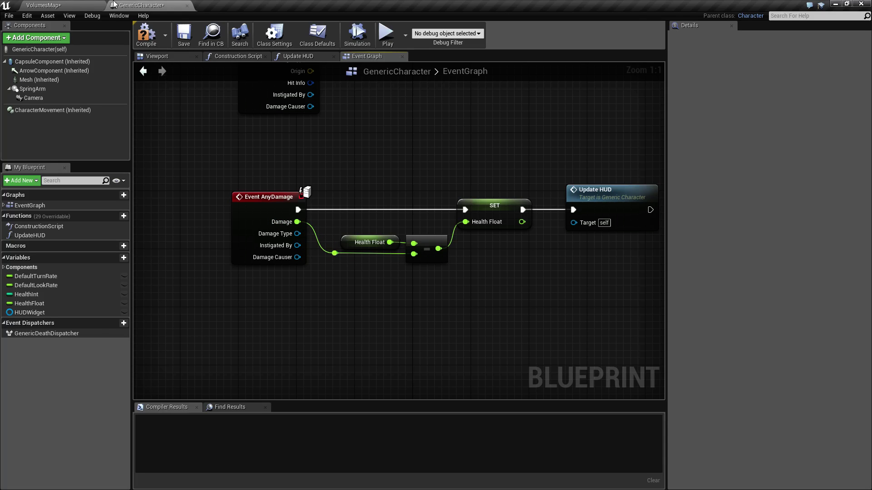
- Compare the PainCausingVolume's damage settings in VolumesMap with the AnyDamage event in GenericCharacter, ending in the blueprint
{"action": "left_click", "coordinate": [50, 5]}
{"action": "left_click", "coordinate": [703, 158]}
{"action": "scroll", "coordinate": [745, 377], "scroll_direction": "down", "scroll_amount": 2}
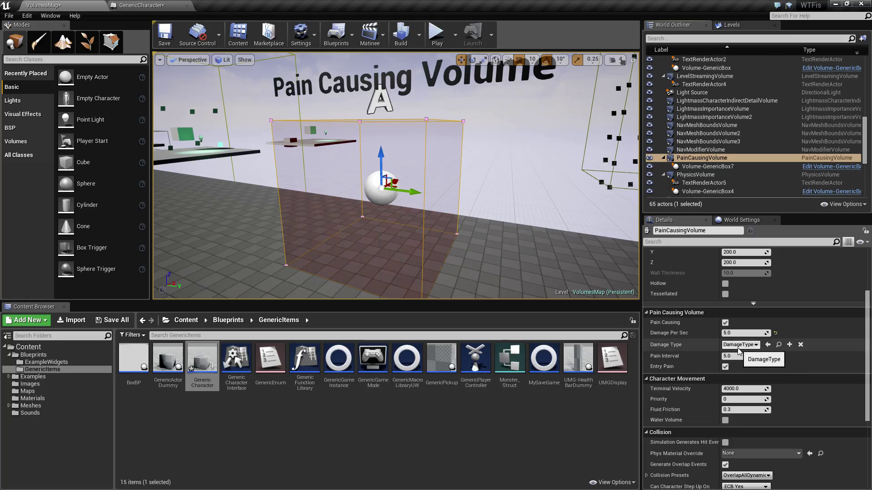
{"action": "left_click", "coordinate": [170, 5]}
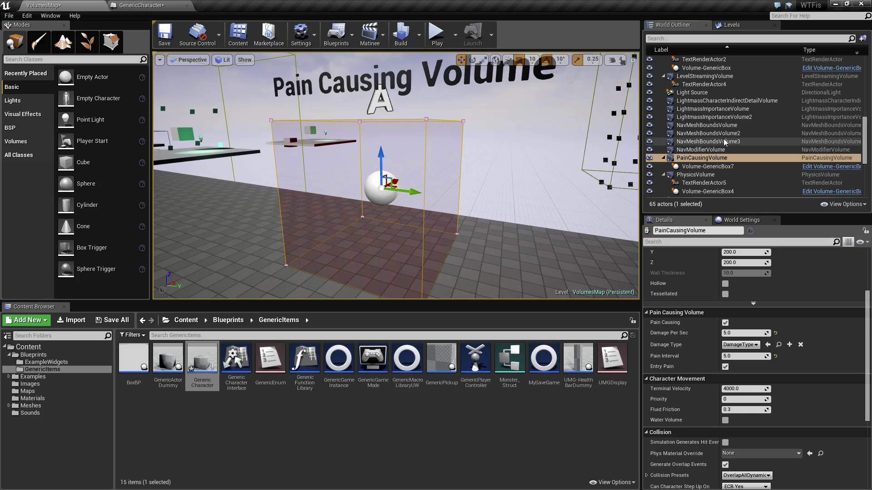
{"action": "left_click", "coordinate": [158, 5]}
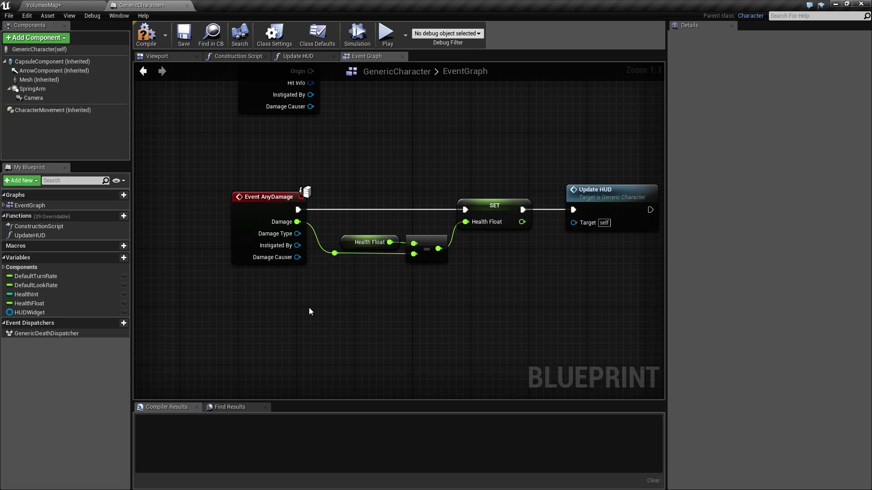
{"action": "left_click", "coordinate": [87, 4]}
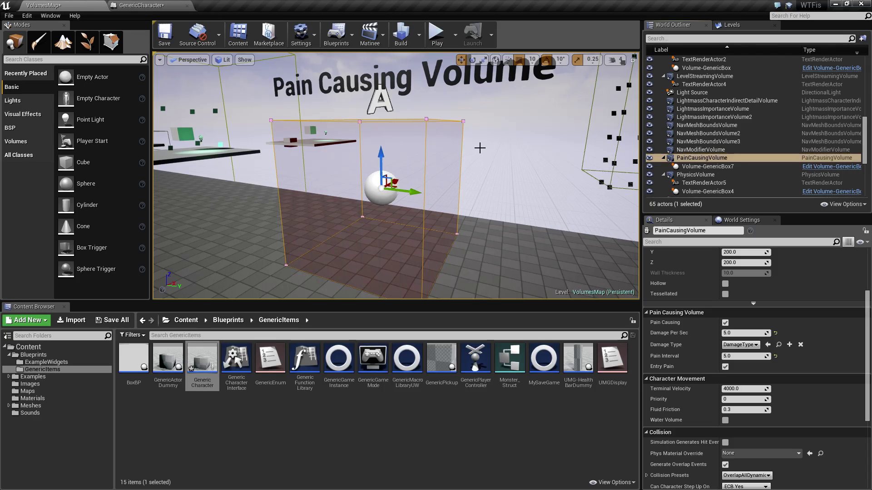
{"action": "left_click", "coordinate": [150, 6]}
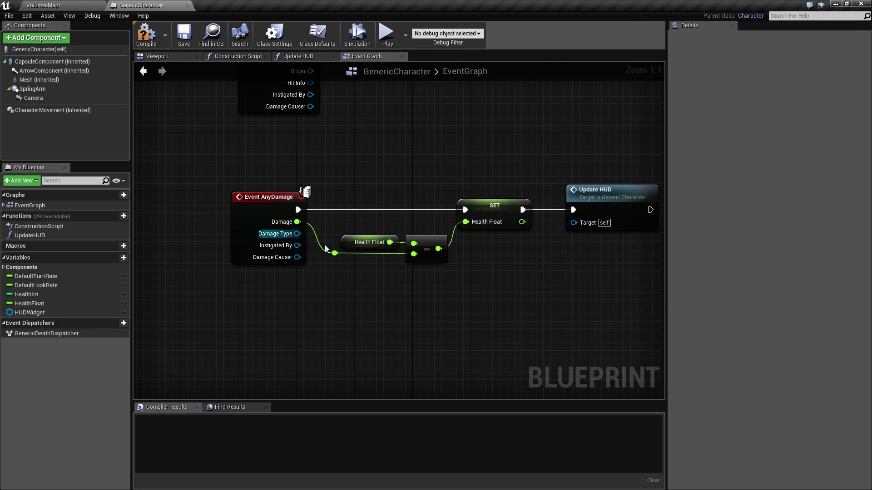
- Examine the Event AnyDamage outputs and the Health Float getter feeding the subtraction node
{"action": "left_click_drag", "start_coordinate": [216, 165], "coordinate": [295, 199]}
{"action": "left_click", "coordinate": [331, 312]}
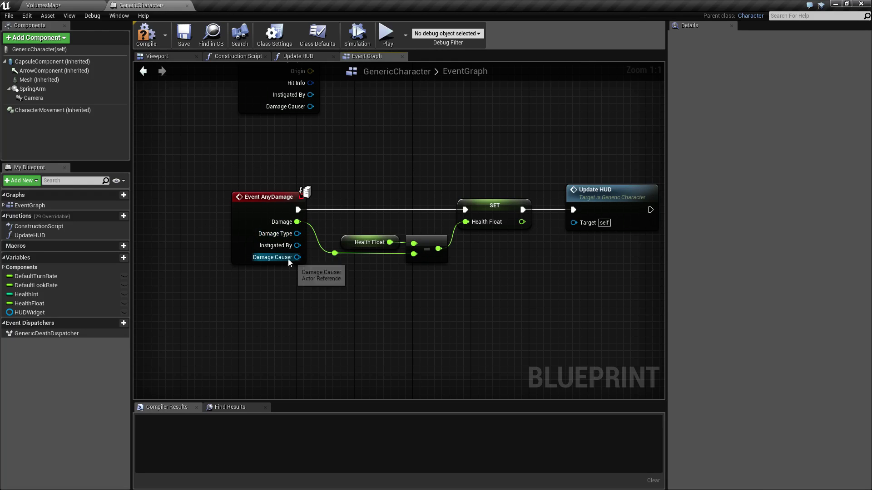
{"action": "right_click_drag", "start_coordinate": [380, 313], "coordinate": [304, 319]}
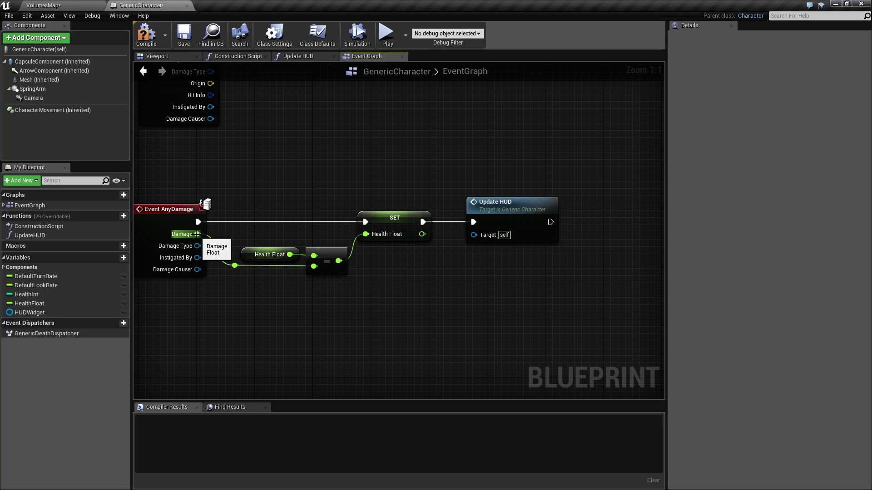
{"action": "mouse_move", "coordinate": [279, 239]}
{"action": "left_mouse_down"}
{"action": "mouse_move", "coordinate": [287, 268]}
{"action": "mouse_move", "coordinate": [264, 250]}
{"action": "left_mouse_up"}
{"action": "left_click", "coordinate": [258, 242]}
{"action": "left_click", "coordinate": [271, 252]}
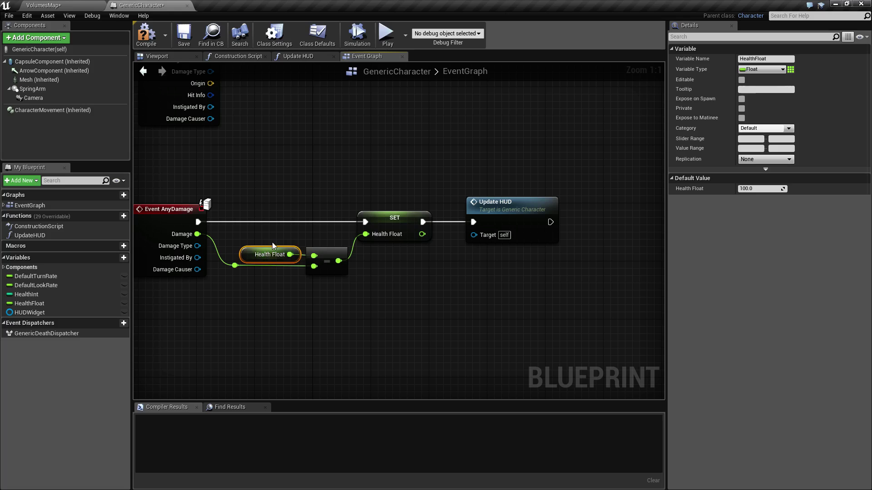
{"action": "left_click", "coordinate": [271, 239]}
- Trace the subtraction through the SET Health Float and Update HUD nodes, and return to the VolumesMap level
{"action": "right_click_drag", "start_coordinate": [428, 293], "coordinate": [394, 297]}
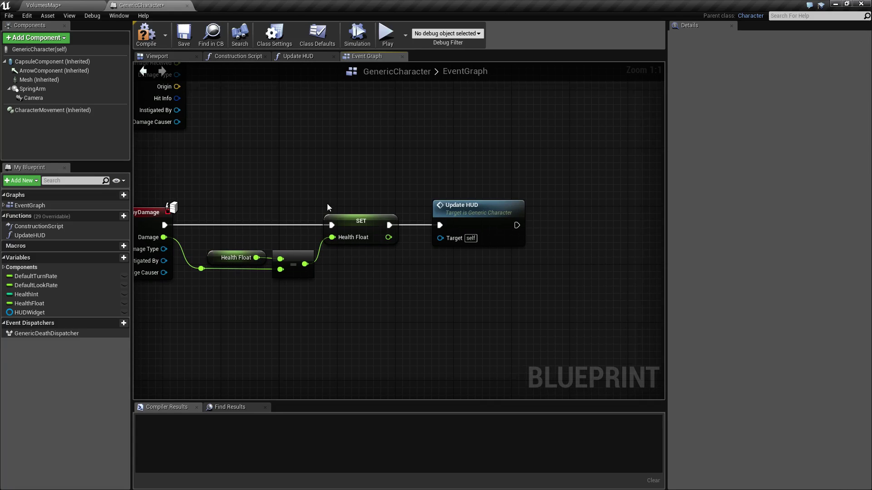
{"action": "mouse_move", "coordinate": [351, 179]}
{"action": "left_mouse_down"}
{"action": "mouse_move", "coordinate": [268, 274]}
{"action": "mouse_move", "coordinate": [245, 272]}
{"action": "left_mouse_up"}
{"action": "left_click", "coordinate": [347, 220]}
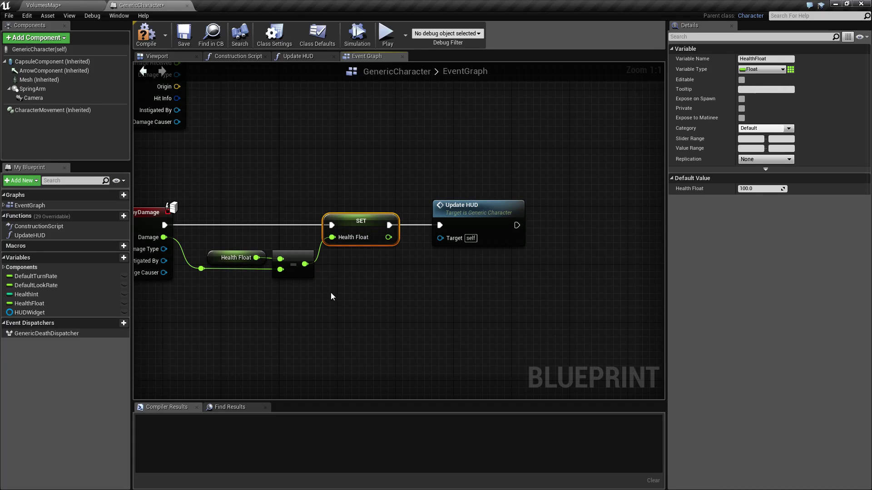
{"action": "left_click_drag", "start_coordinate": [356, 178], "coordinate": [252, 279]}
{"action": "left_click", "coordinate": [376, 272]}
{"action": "right_click_drag", "start_coordinate": [450, 302], "coordinate": [393, 314]}
{"action": "left_click_drag", "start_coordinate": [378, 207], "coordinate": [441, 299]}
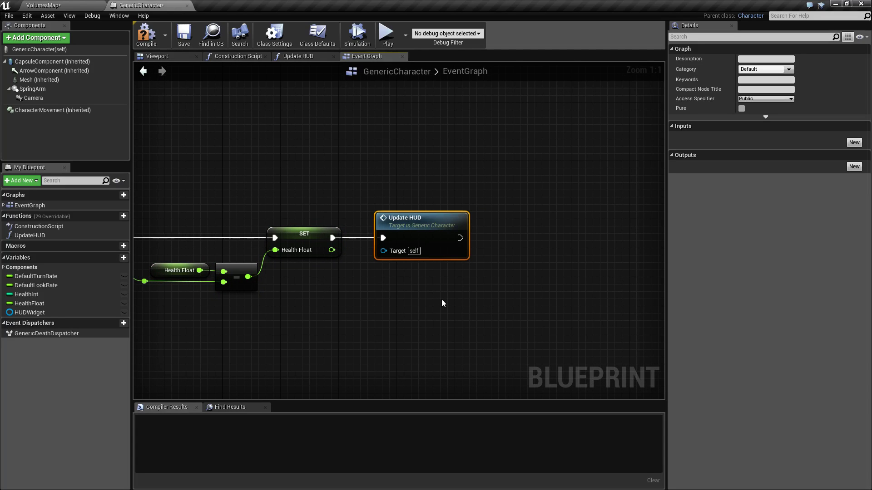
{"action": "left_click_drag", "start_coordinate": [360, 335], "coordinate": [496, 337]}
{"action": "right_click_drag", "start_coordinate": [329, 320], "coordinate": [438, 328]}
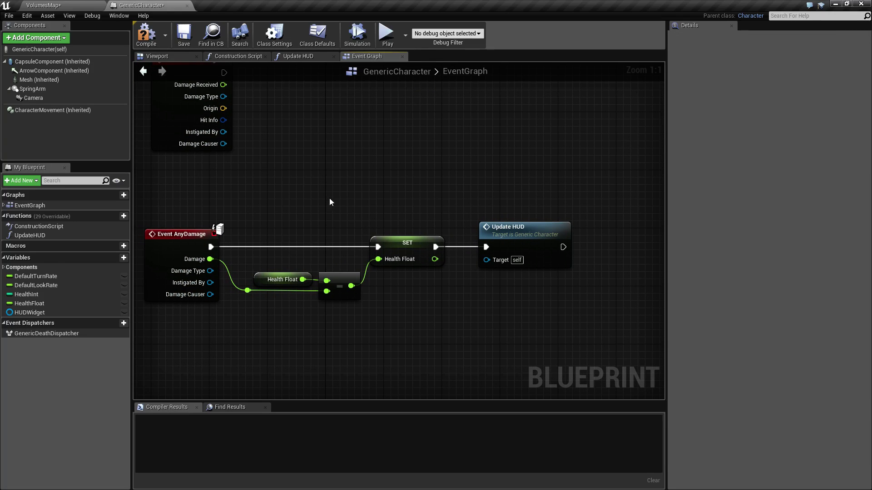
{"action": "left_click", "coordinate": [46, 4]}
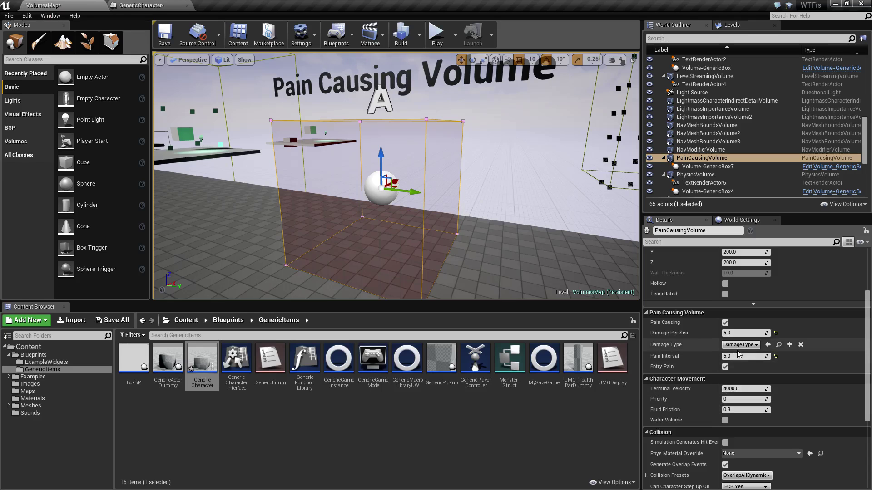
- Set the PainCausingVolume's Damage Per Sec to 10 and Pain Interval to 2, and disable Entry Pain
{"action": "left_click", "coordinate": [741, 334]}
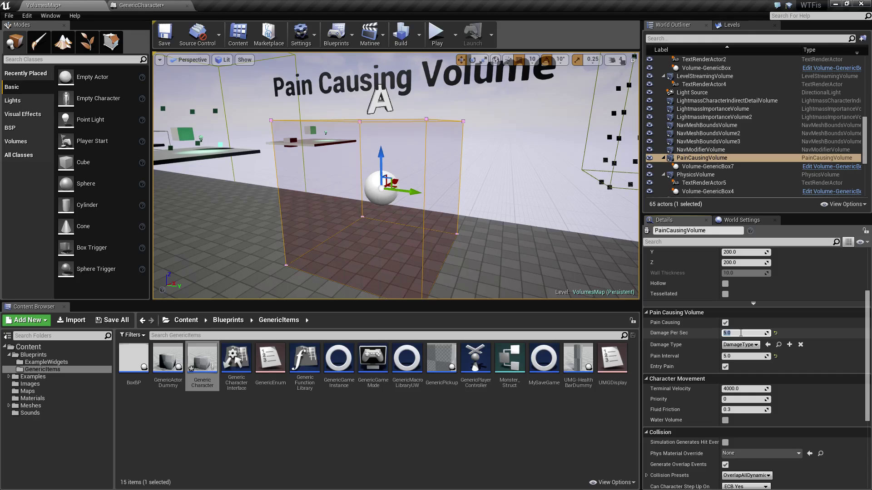
{"action": "type", "text": "10"}
{"action": "left_click", "coordinate": [742, 357]}
{"action": "type", "text": "2"}
{"action": "left_click", "coordinate": [726, 367]}
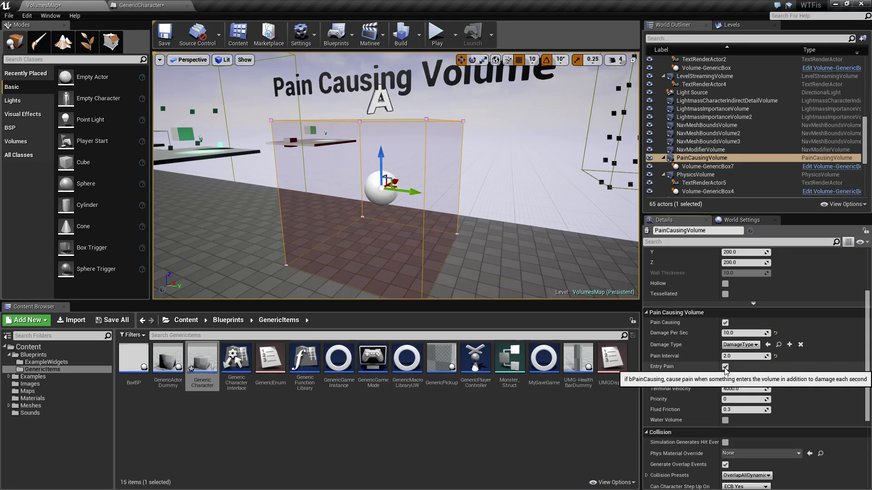
- Play-test the level by walking the character into the pain volume, then stop and frame the volume in the viewport
{"action": "left_click", "coordinate": [435, 39]}
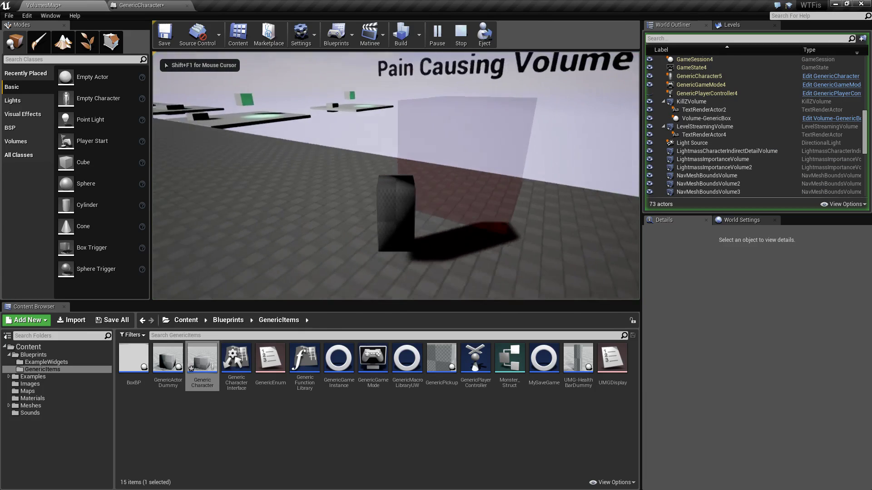
{"action": "key", "text": "w"}
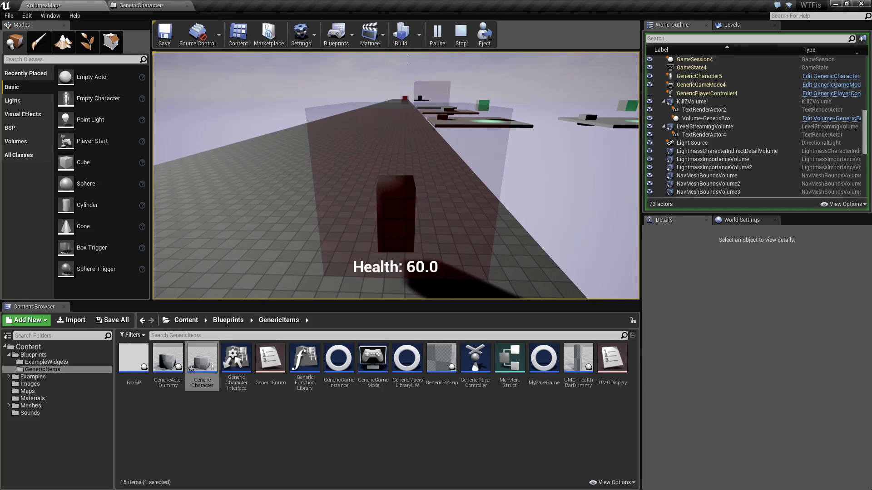
{"action": "key", "text": "Escape"}
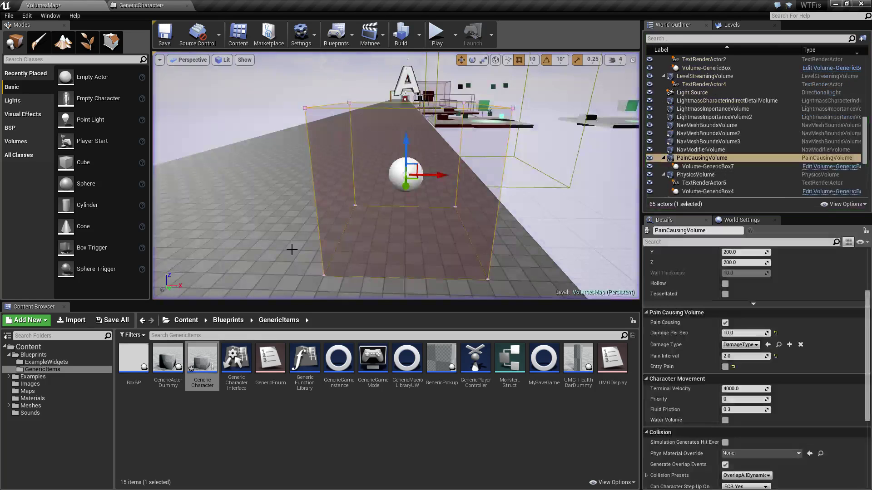
{"action": "right_click_drag", "start_coordinate": [312, 247], "coordinate": [214, 246]}
{"action": "key", "text": "f"}
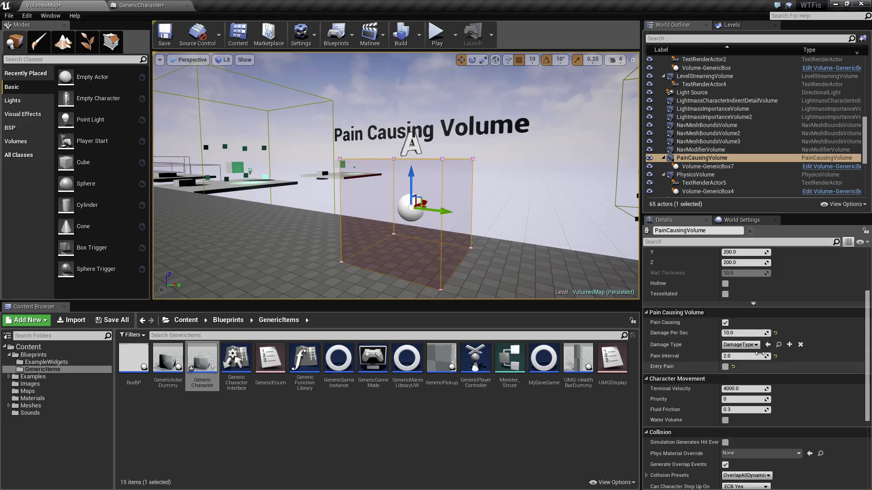
- Examine the Event AnyDamage chain in the GenericCharacter blueprint, from the Damage output through the Health Float subtraction to Update HUD
{"action": "left_click", "coordinate": [172, 5]}
{"action": "right_click_drag", "start_coordinate": [204, 203], "coordinate": [356, 191]}
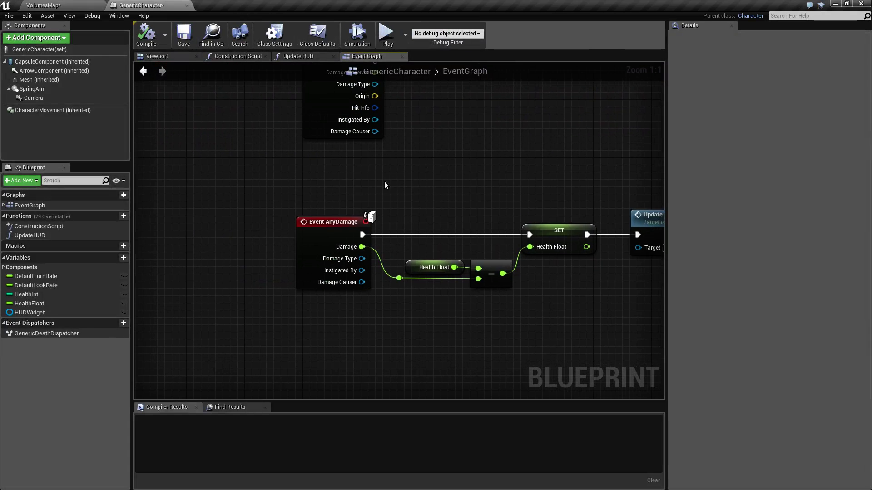
{"action": "left_click_drag", "start_coordinate": [262, 186], "coordinate": [363, 351]}
{"action": "left_click", "coordinate": [257, 156]}
{"action": "left_click_drag", "start_coordinate": [266, 181], "coordinate": [351, 304]}
{"action": "right_click_drag", "start_coordinate": [397, 314], "coordinate": [331, 293]}
{"action": "left_click", "coordinate": [331, 297]}
{"action": "left_click_drag", "start_coordinate": [340, 173], "coordinate": [607, 300]}
{"action": "right_click_drag", "start_coordinate": [590, 309], "coordinate": [475, 309]}
{"action": "left_click", "coordinate": [394, 313]}
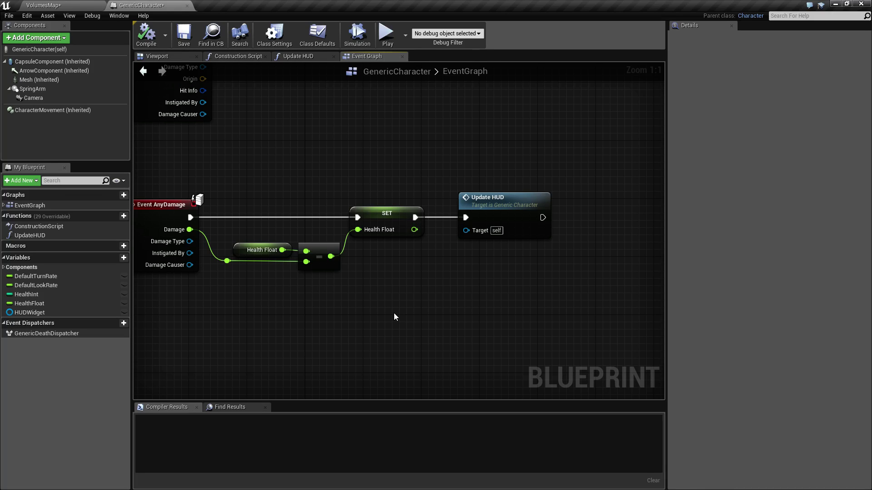
- Look through the overridable functions of GenericCharacter and close the list without choosing one
{"action": "left_click", "coordinate": [80, 216]}
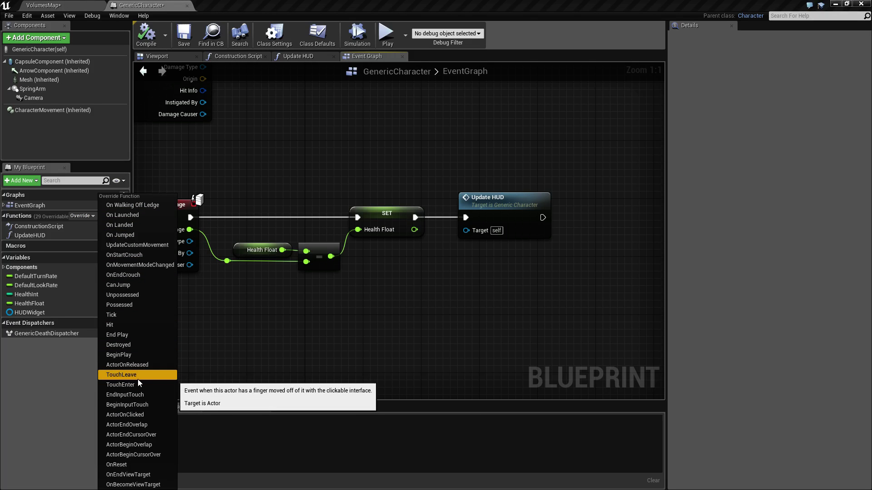
{"action": "left_click", "coordinate": [337, 349]}
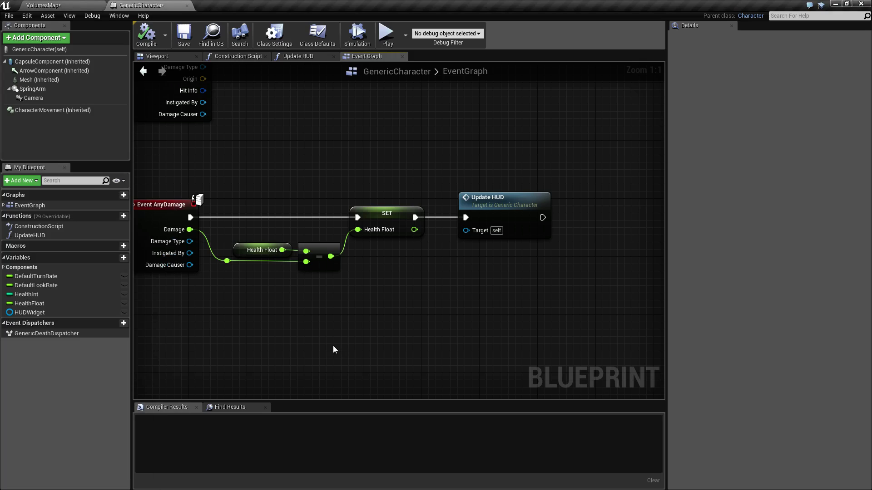
{"action": "right_click_drag", "start_coordinate": [333, 346], "coordinate": [383, 345]}
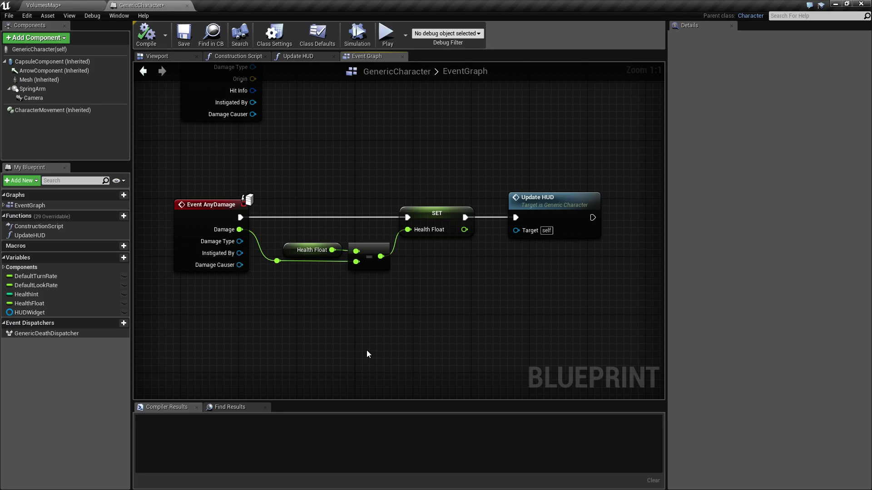
- Review the Event AnyDamage node and the health nodes it drives, and return to the VolumesMap level
{"action": "left_click", "coordinate": [209, 205]}
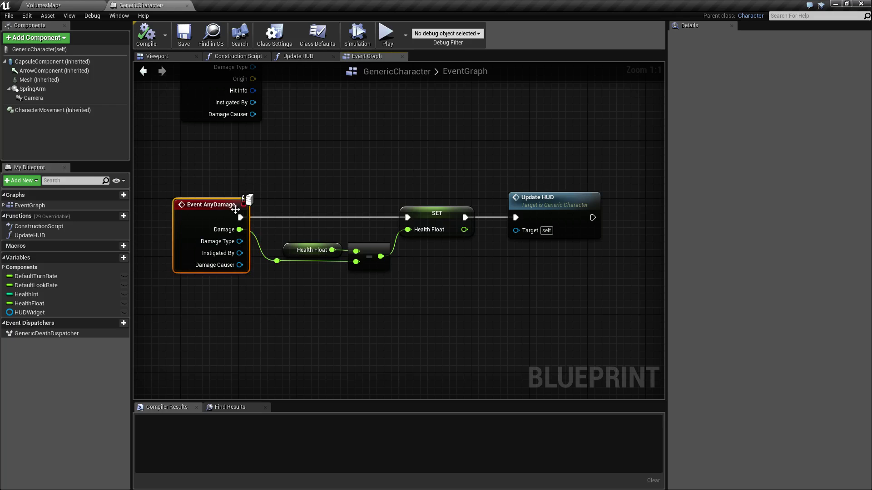
{"action": "left_click", "coordinate": [297, 324]}
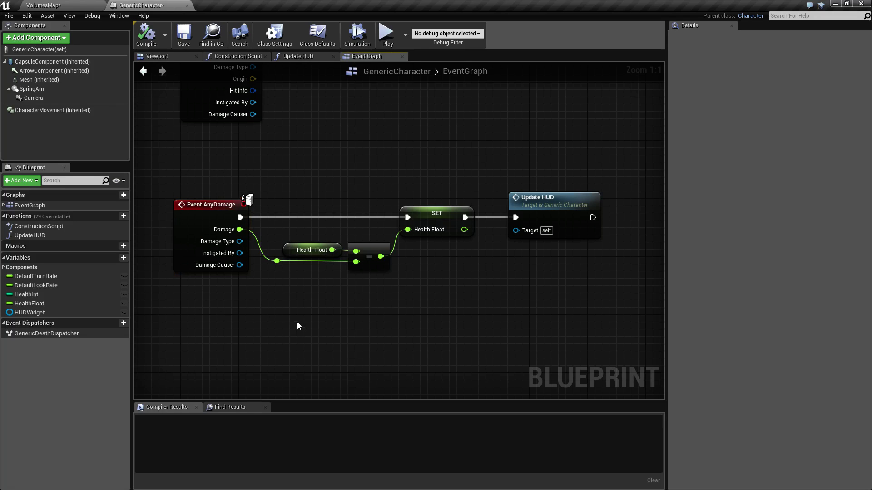
{"action": "left_click_drag", "start_coordinate": [216, 176], "coordinate": [241, 299]}
{"action": "left_click", "coordinate": [241, 299]}
{"action": "left_click_drag", "start_coordinate": [311, 173], "coordinate": [518, 310]}
{"action": "left_click", "coordinate": [471, 311]}
{"action": "left_click", "coordinate": [44, 5]}
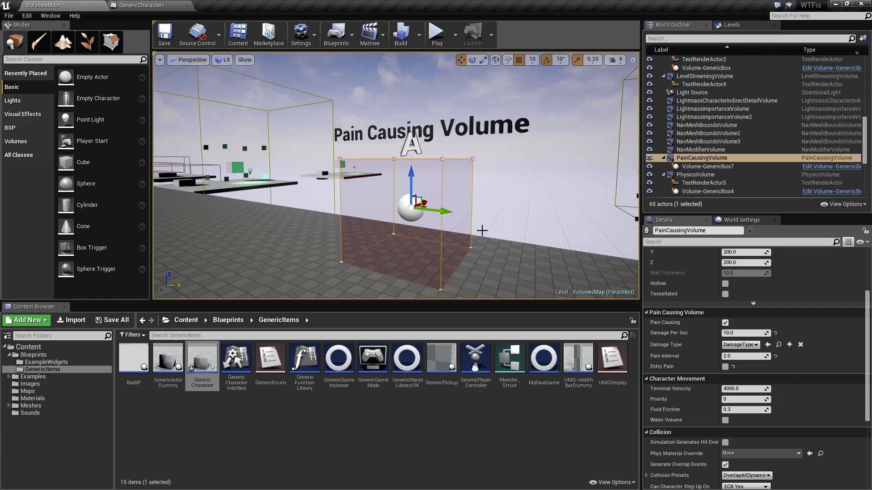